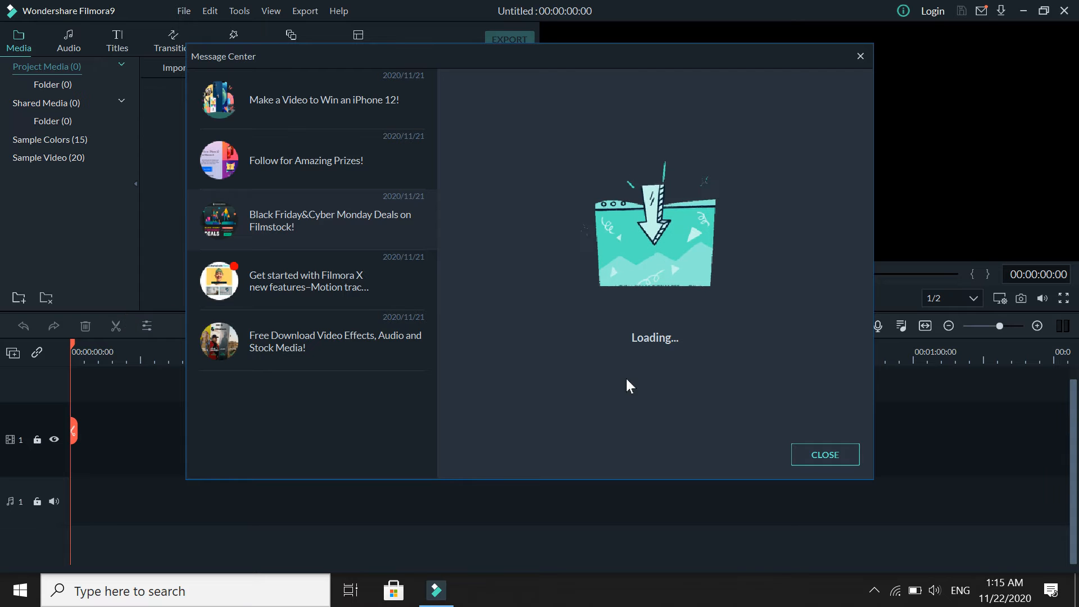
# Dismiss the message center, import production ID_3945486.mp4 from the free footage folder on drive D, and accept creating a proxy file
pyautogui.click(810, 457)
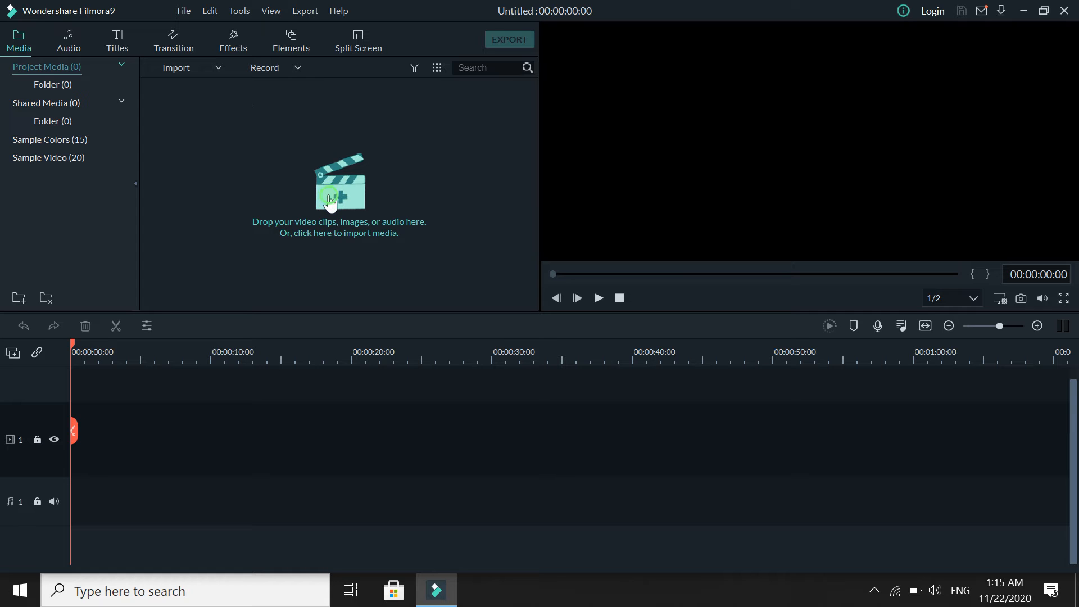
pyautogui.click(333, 202)
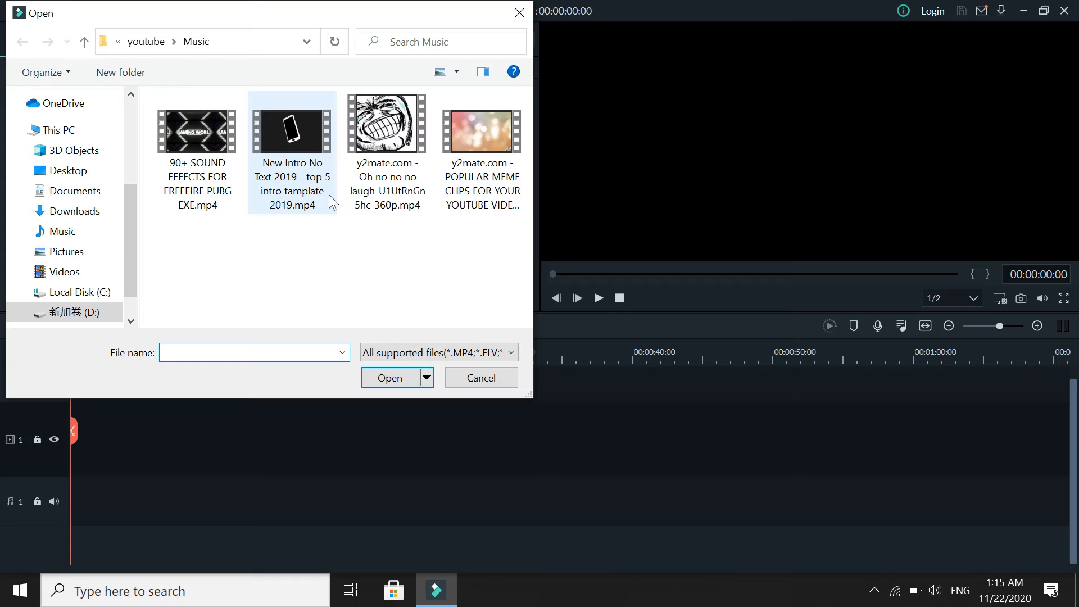
pyautogui.click(70, 298)
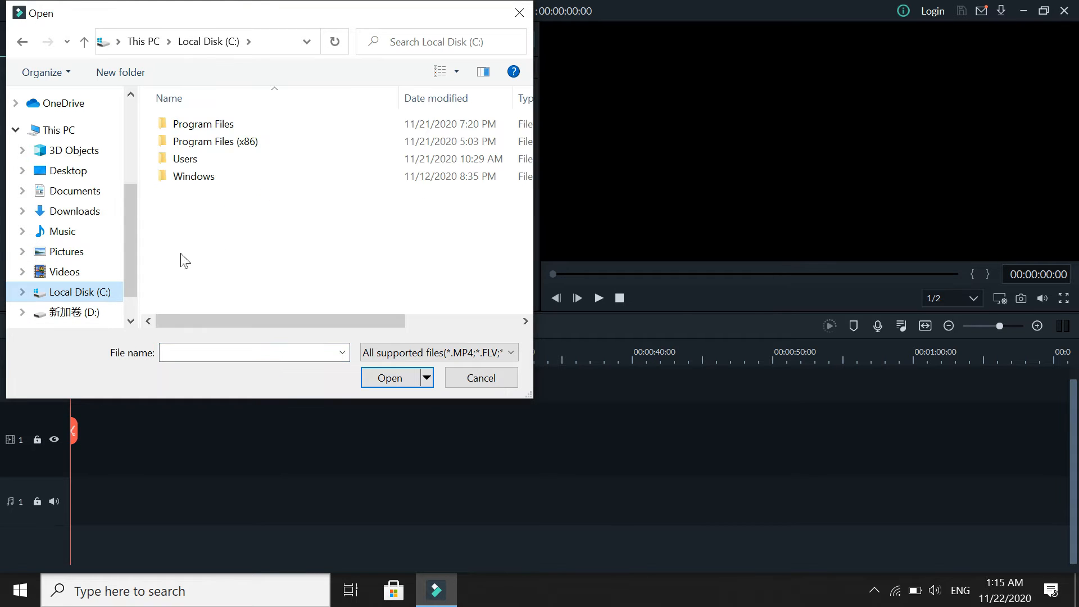
pyautogui.click(74, 312)
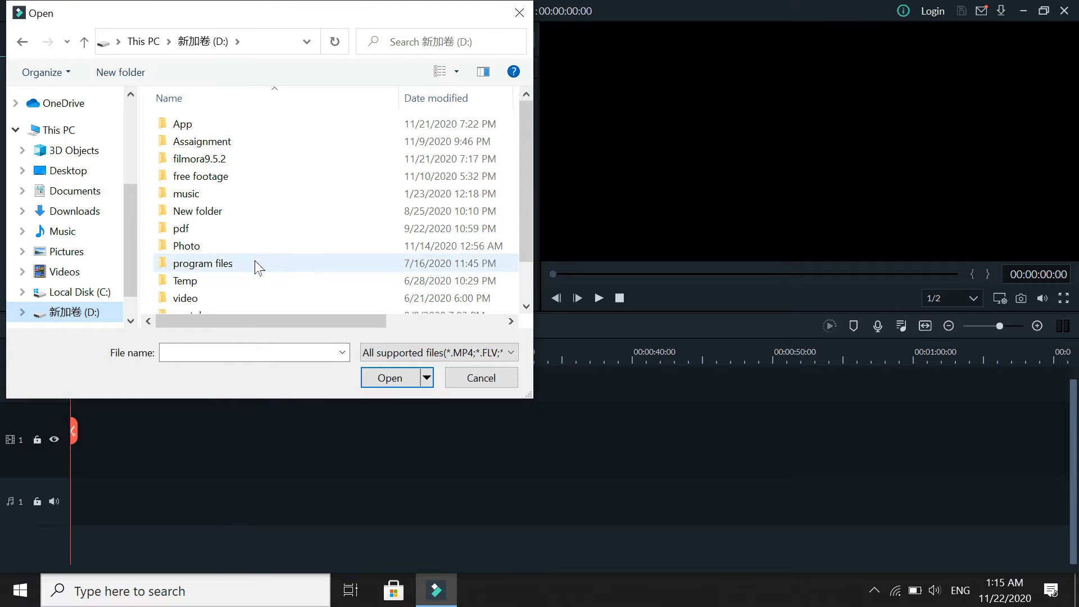
pyautogui.scroll(-1, 253, 264)
pyautogui.doubleClick(240, 275)
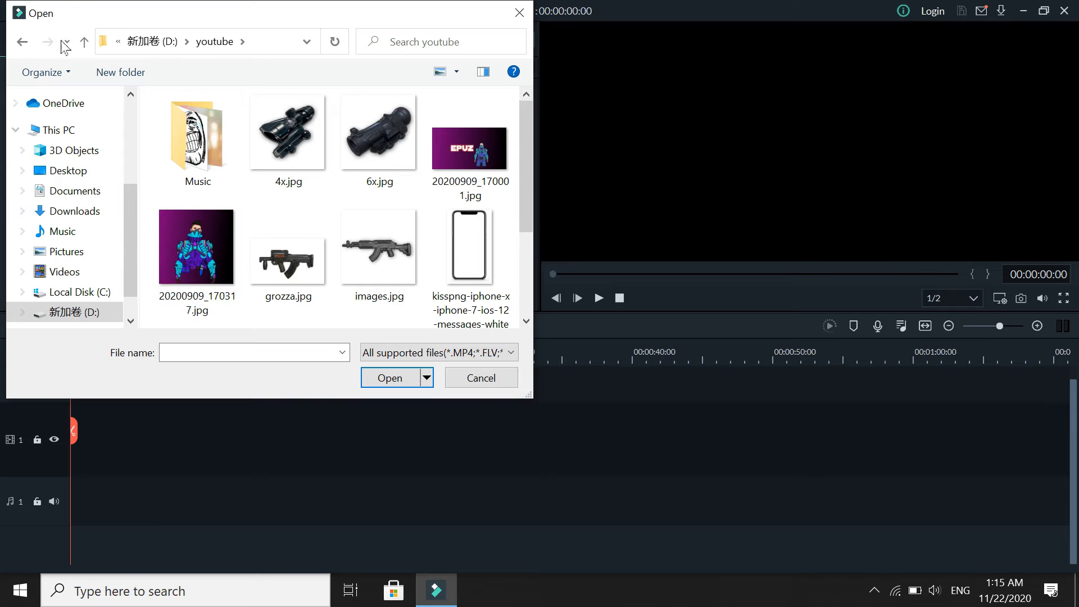
pyautogui.click(84, 41)
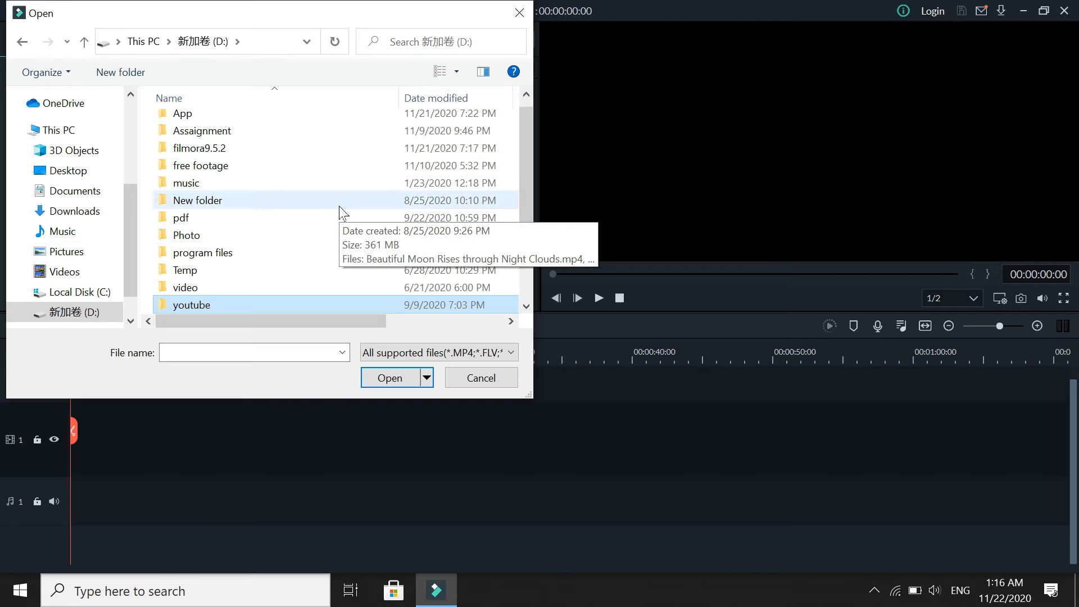
pyautogui.doubleClick(261, 169)
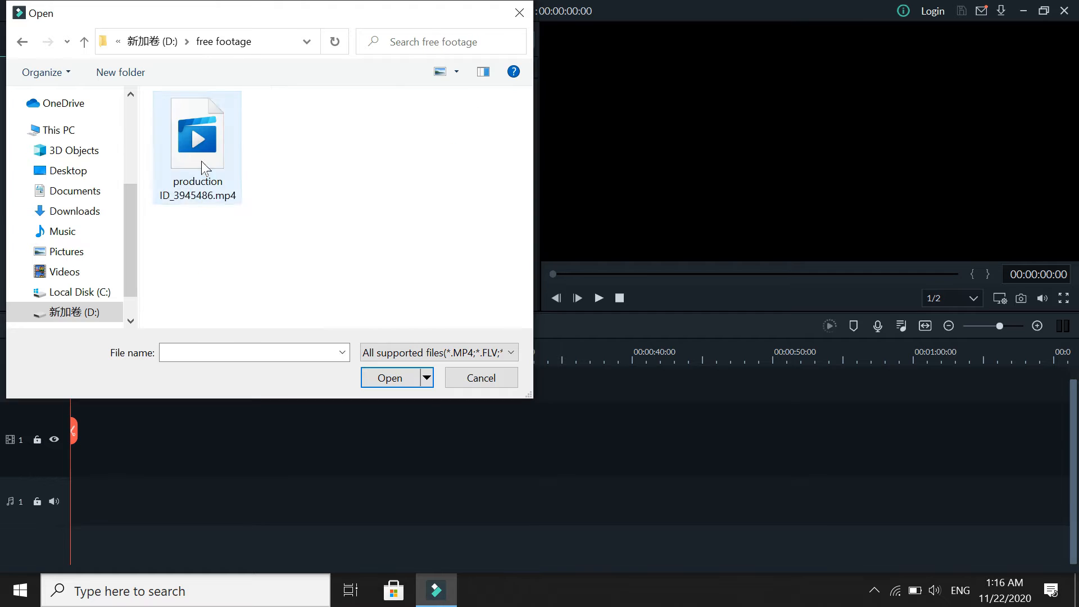
pyautogui.click(200, 160)
pyautogui.click(398, 380)
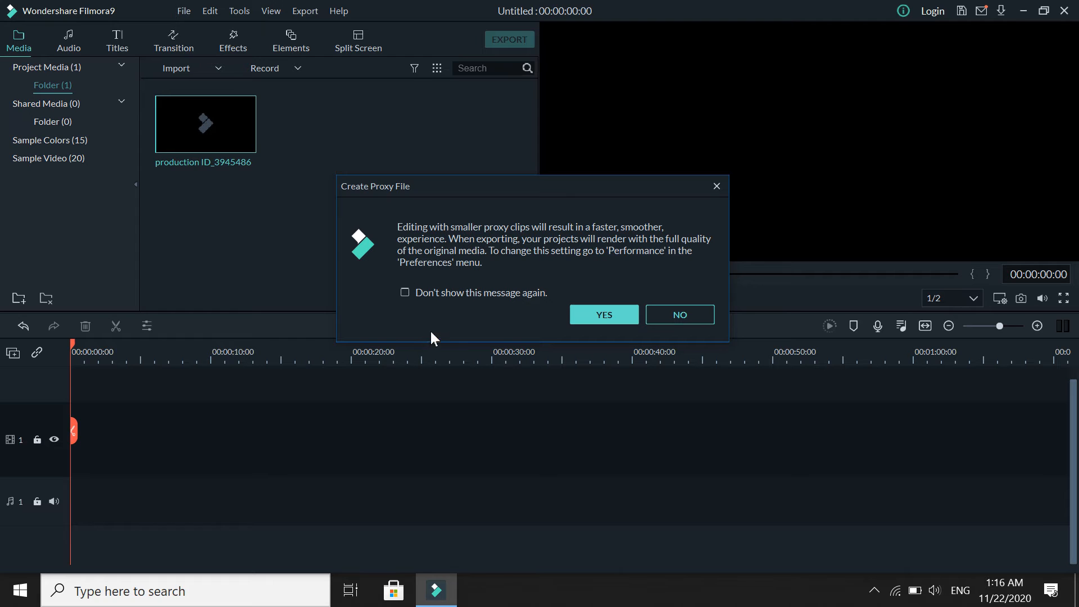
pyautogui.click(598, 313)
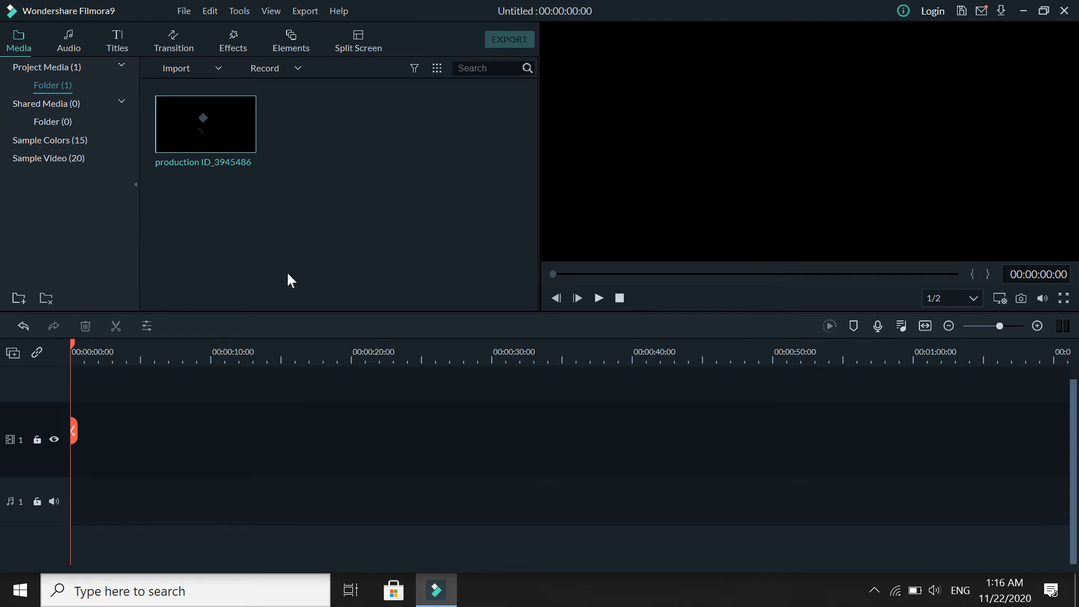
# Place the imported clip at the start of video track 1, keep the 1920 x 1080 25fps project settings, and preview it
pyautogui.moveTo(187, 123)
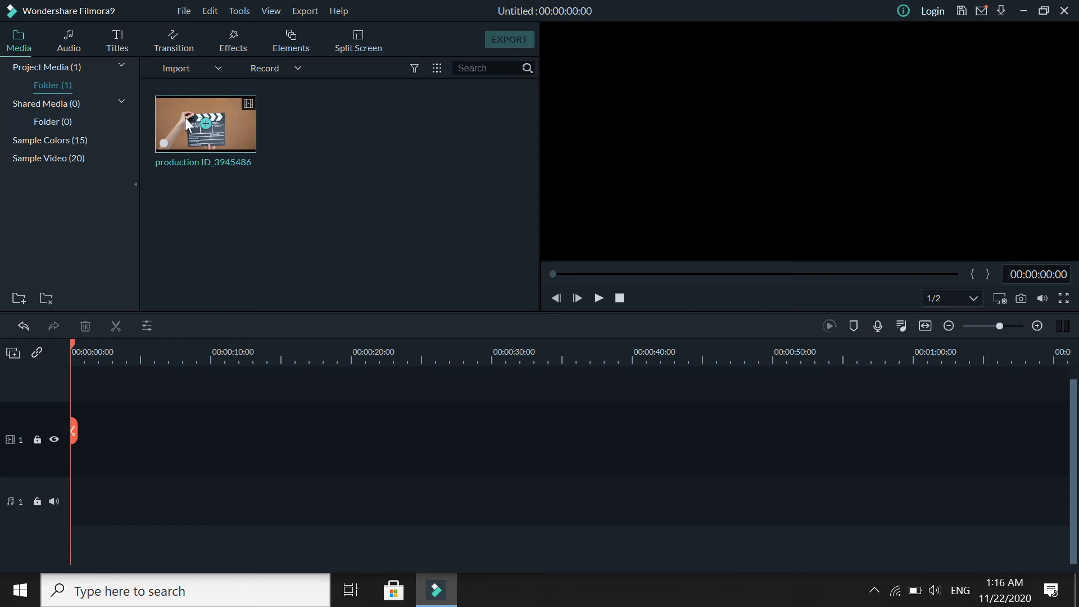
pyautogui.moveTo(187, 123); pyautogui.dragTo(74, 517)
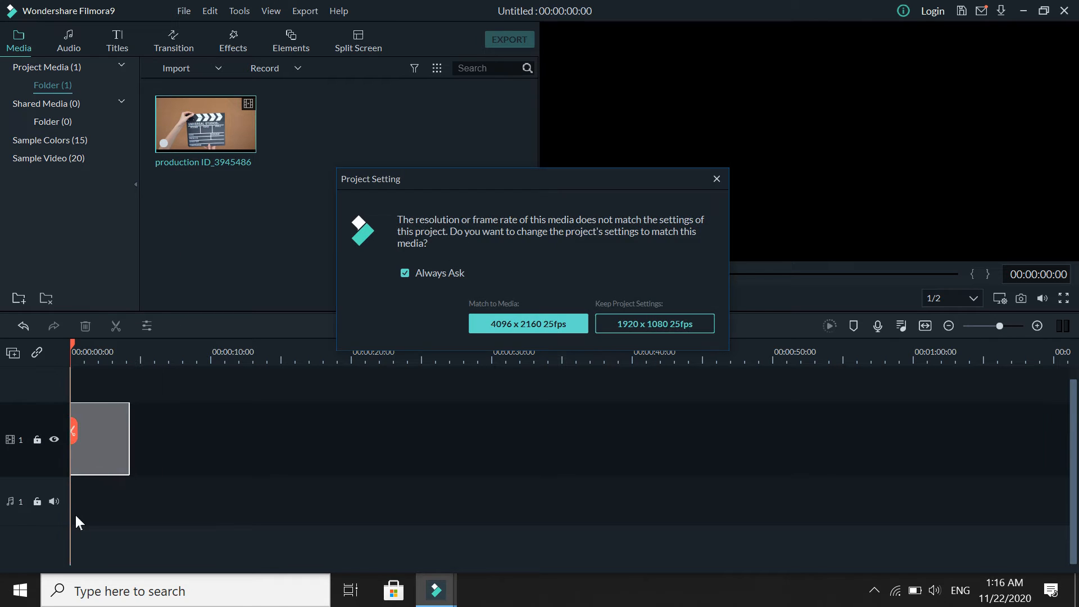
pyautogui.click(616, 325)
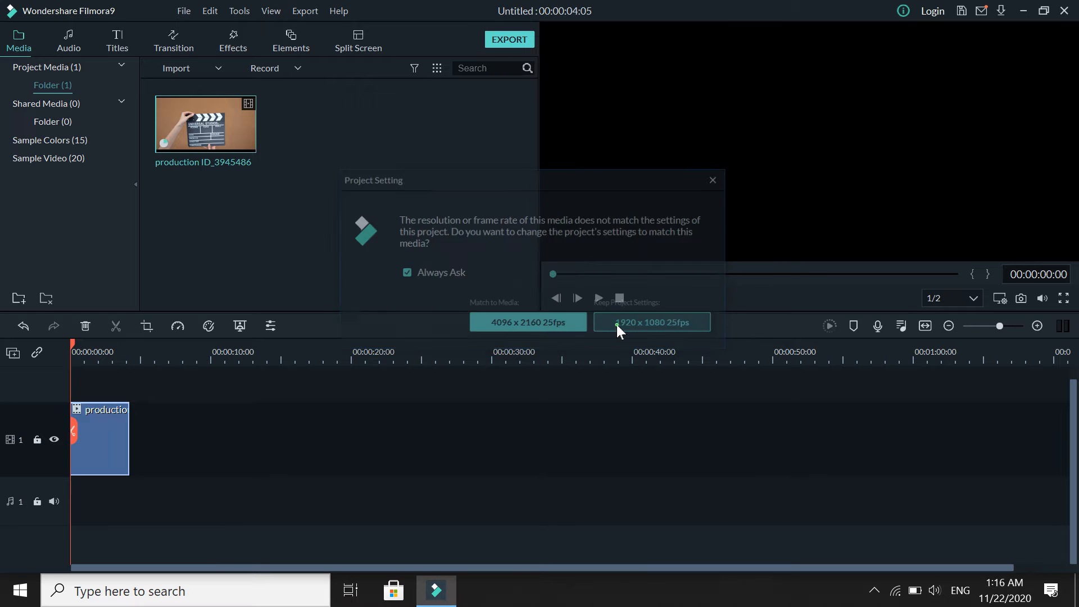
pyautogui.press('space')
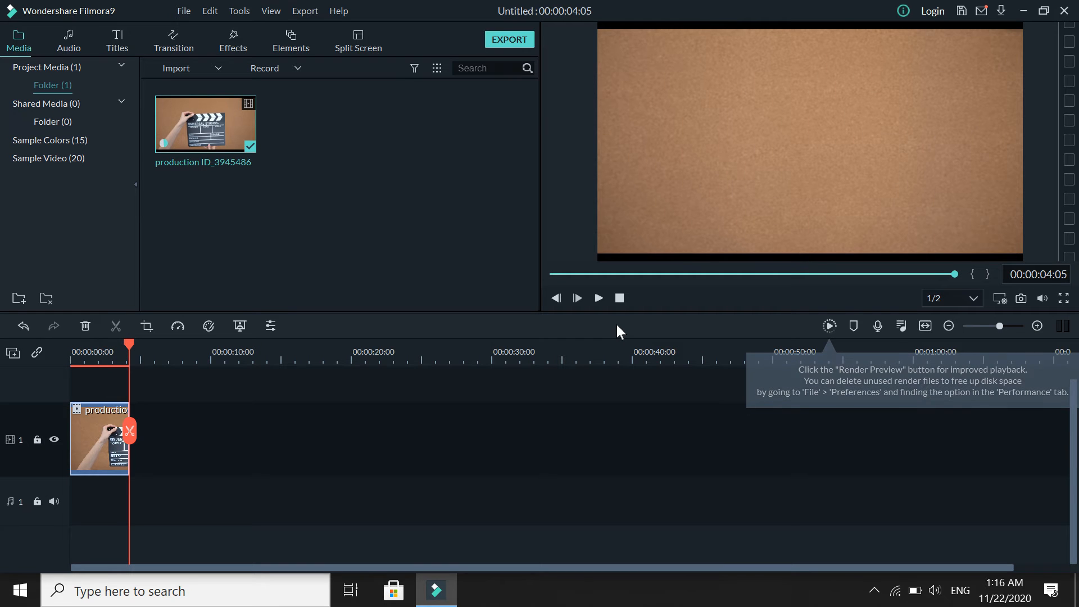
pyautogui.press('space')
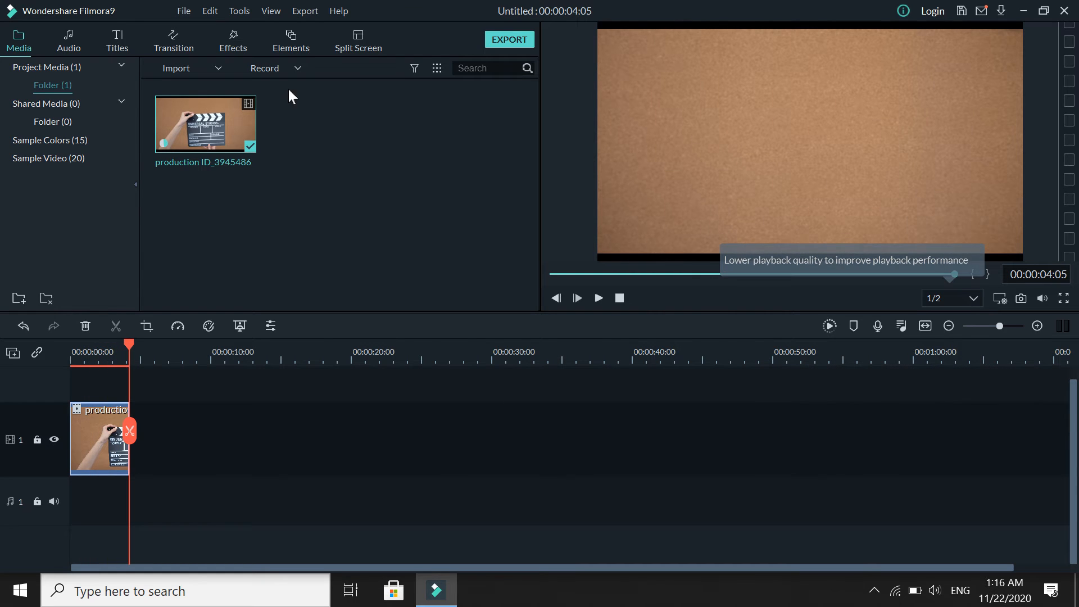
# Browse the included title presets and add New LowerThirds 26 at the start of the track above the clip
pyautogui.click(113, 38)
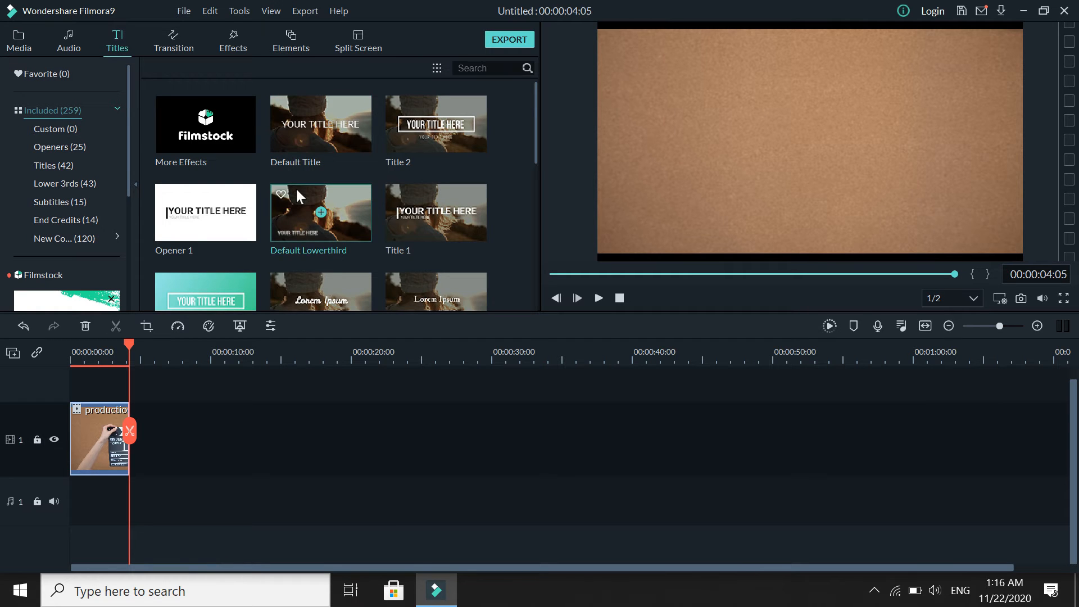
pyautogui.scroll(-3, 194, 233)
pyautogui.scroll(-3, 193, 233)
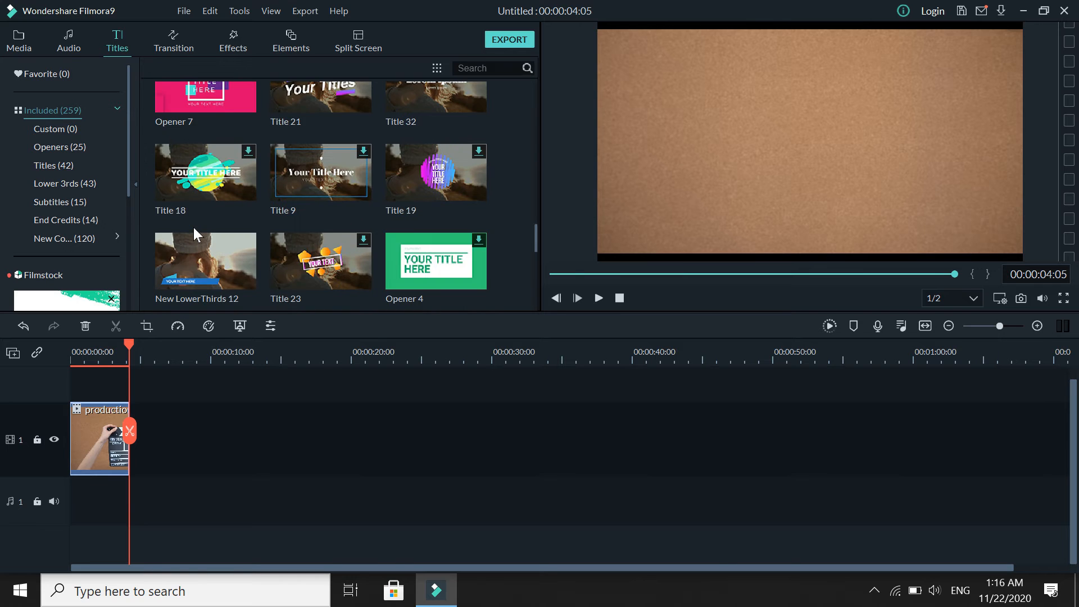
pyautogui.scroll(-5, 193, 234)
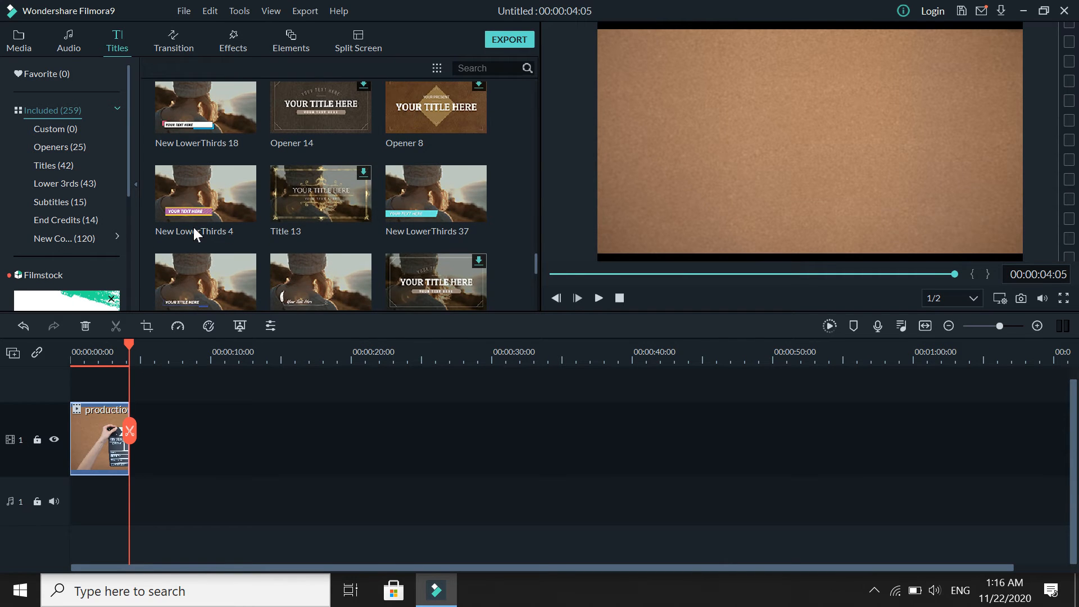
pyautogui.scroll(-5, 194, 228)
pyautogui.scroll(-4, 194, 234)
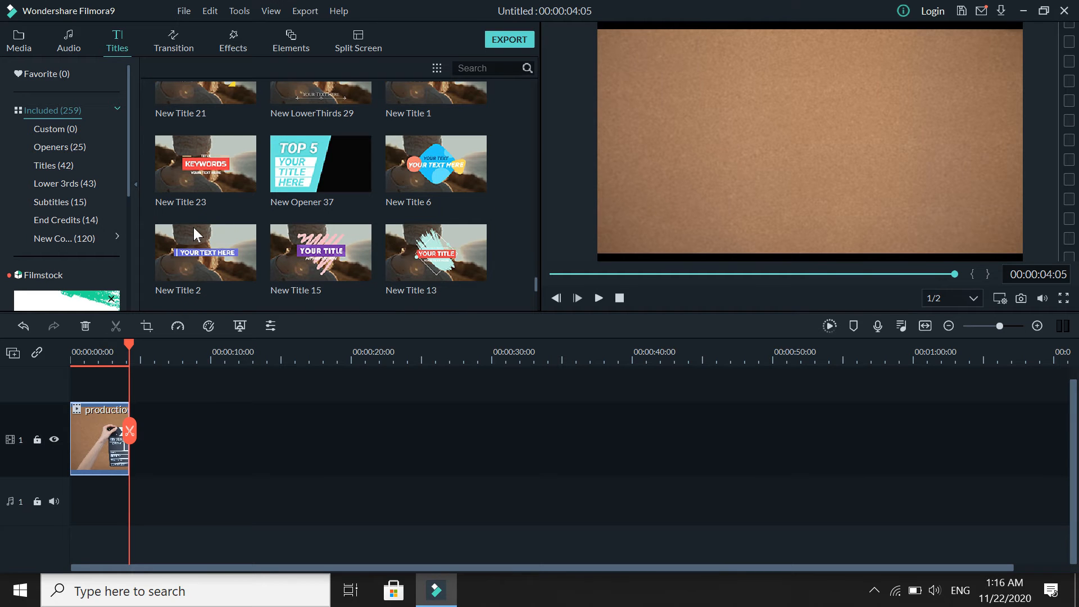
pyautogui.scroll(-5, 194, 233)
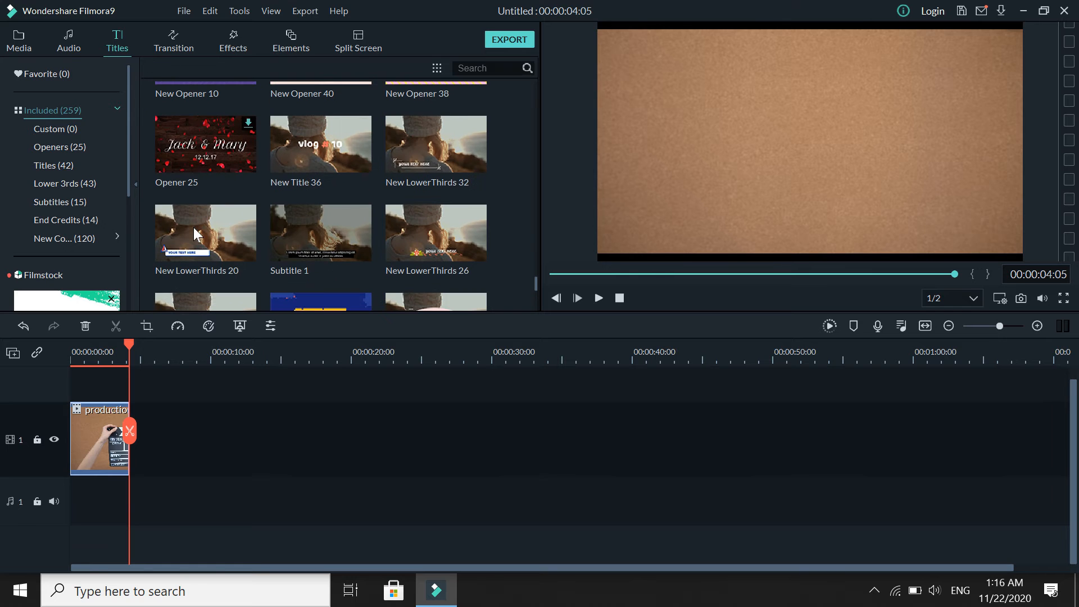
pyautogui.scroll(-5, 194, 228)
pyautogui.scroll(4, 194, 228)
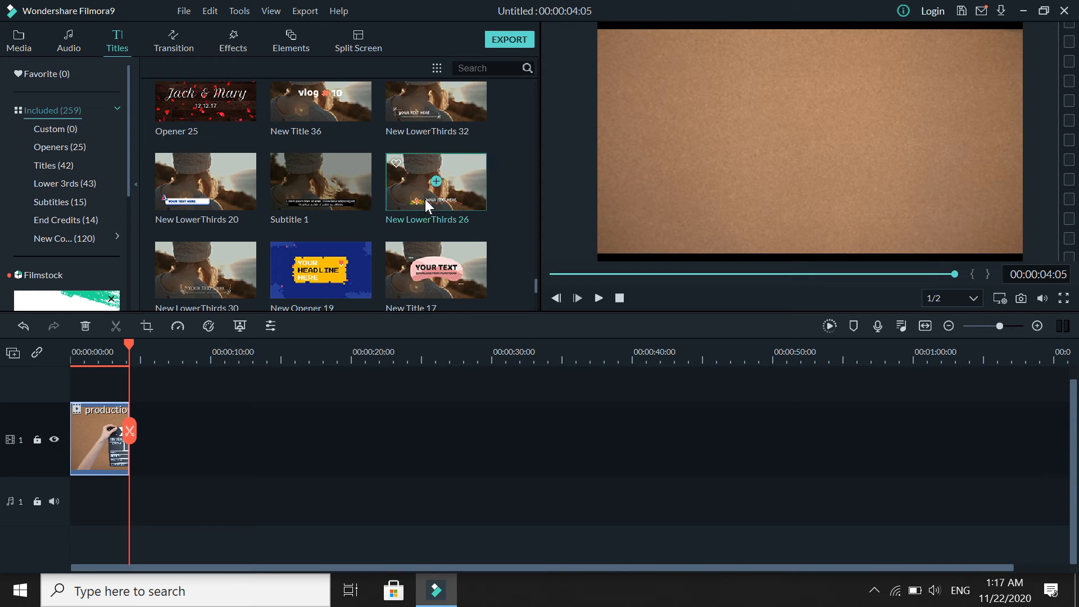
pyautogui.moveTo(429, 195); pyautogui.dragTo(17, 378)
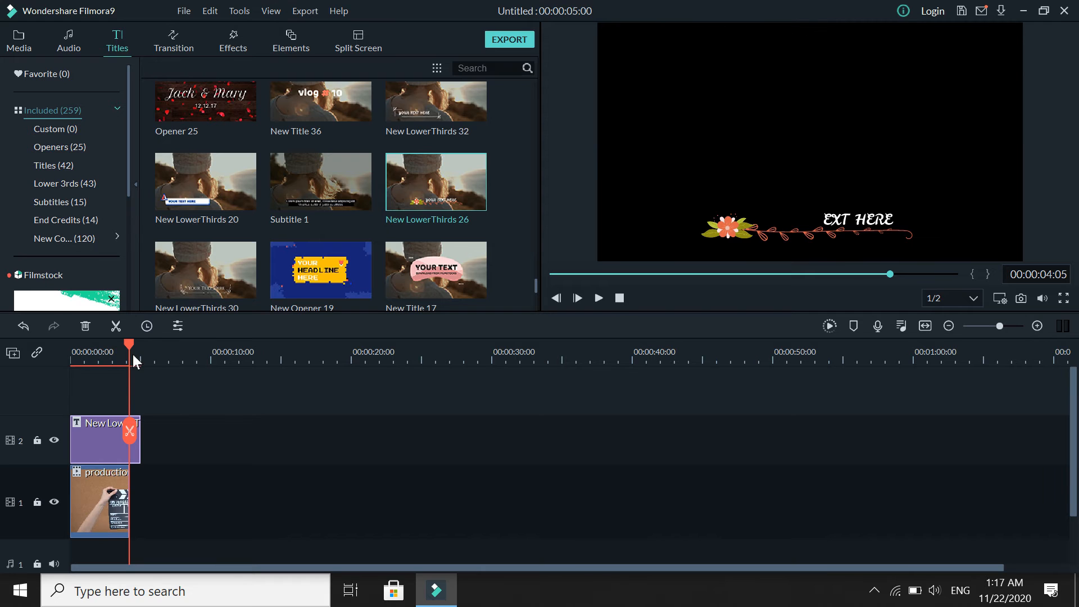
# Return the playhead to the start, trim the lower-third title to the video clip's end, and play the result
pyautogui.moveTo(130, 345); pyautogui.dragTo(12, 354)
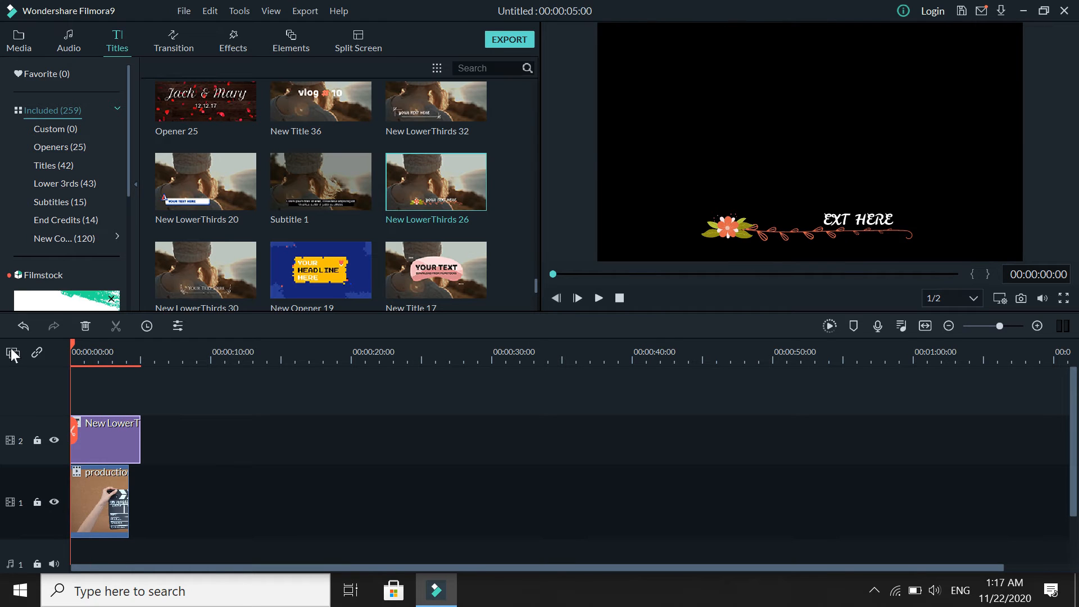
pyautogui.moveTo(139, 447); pyautogui.dragTo(134, 448)
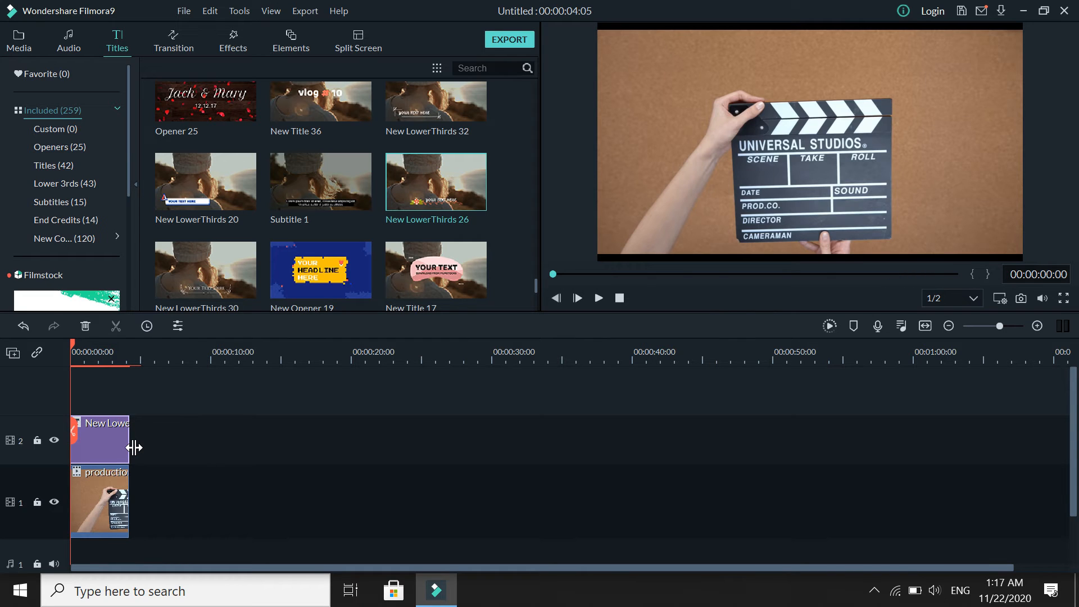
pyautogui.press('space')
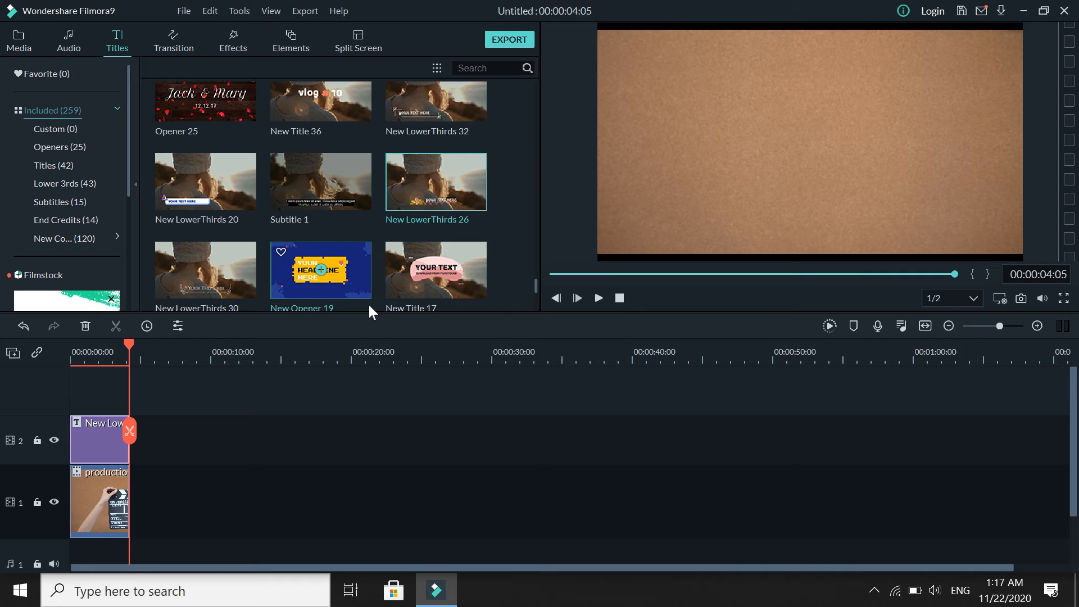
# Replace the lower-third title with New Title 17 on track 2, trim it to the video clip's end, and preview it
pyautogui.scroll(-2, 369, 309)
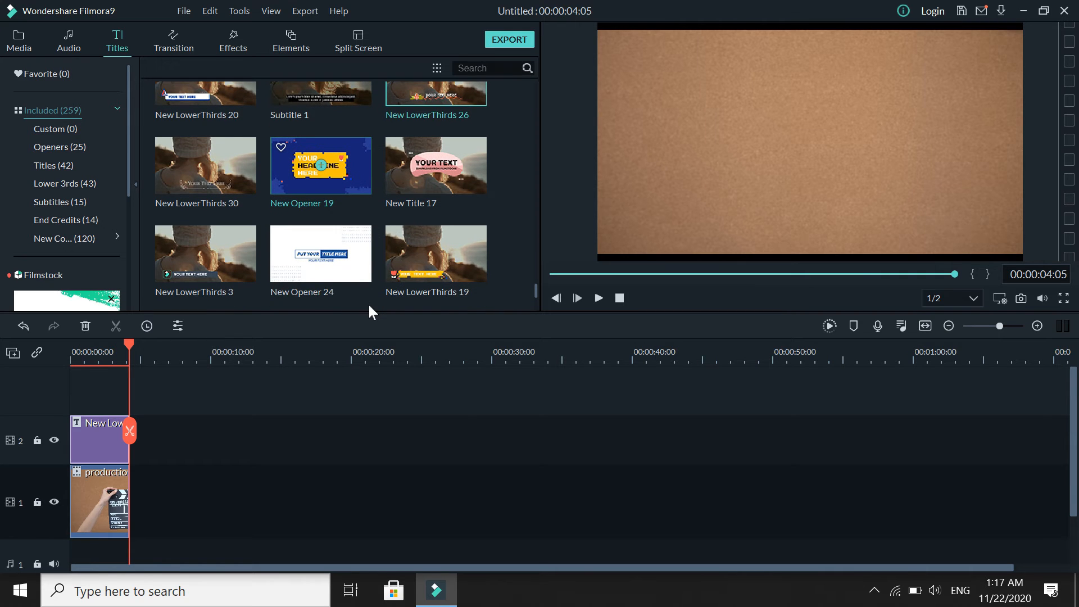
pyautogui.click(437, 165)
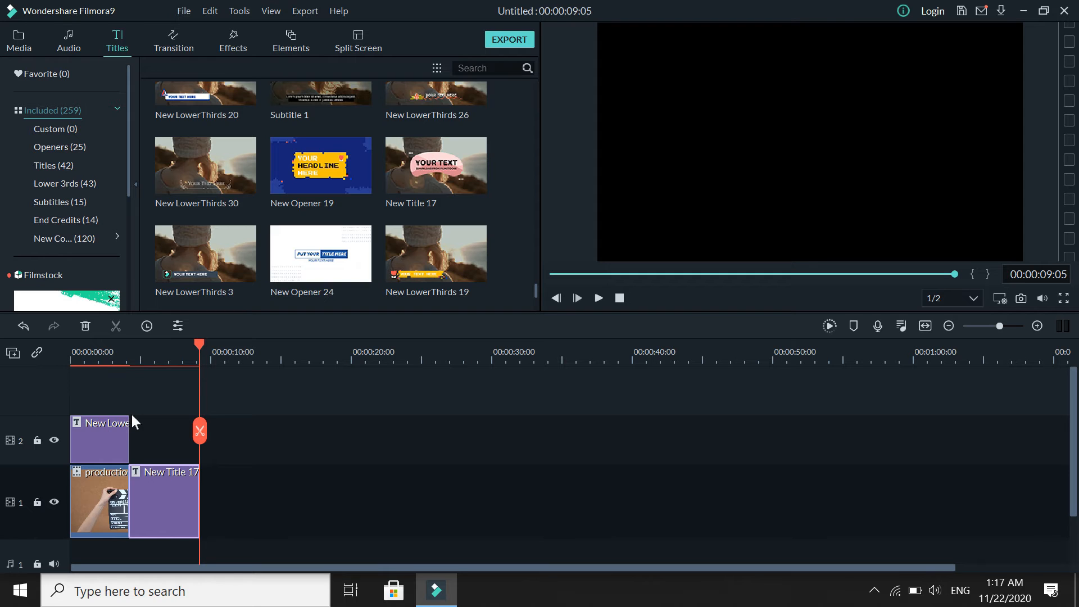
pyautogui.click(103, 427)
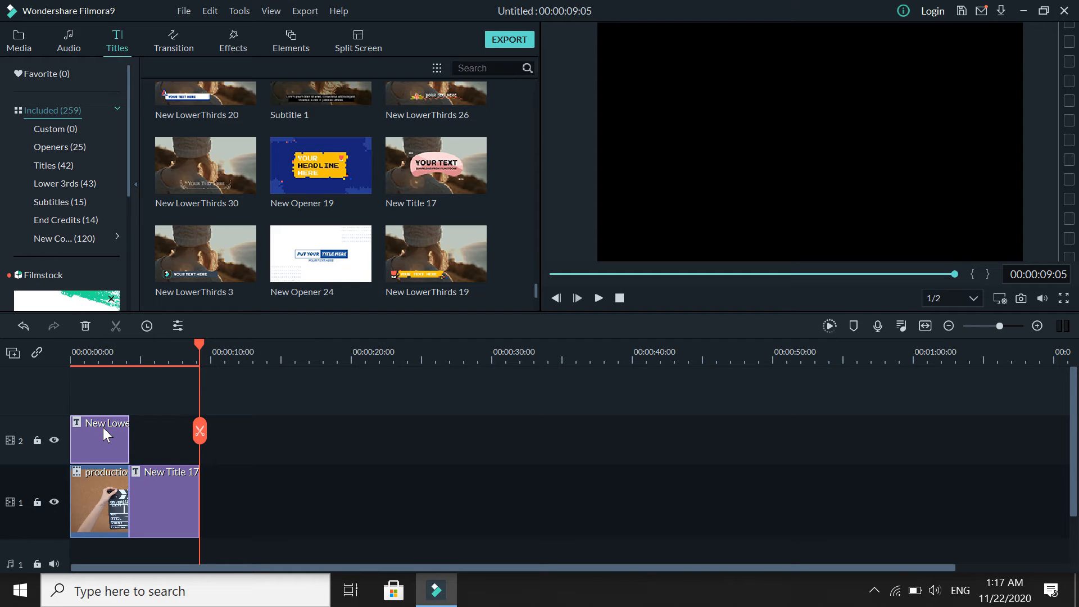
pyautogui.click(85, 326)
pyautogui.moveTo(137, 495); pyautogui.dragTo(72, 442)
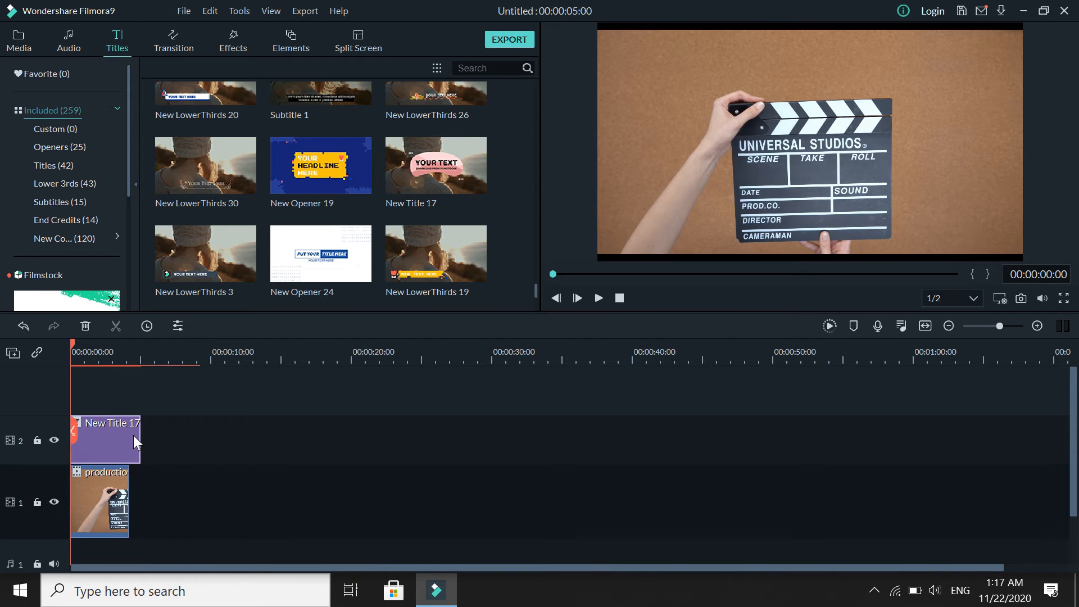
pyautogui.moveTo(140, 440); pyautogui.dragTo(128, 443)
pyautogui.press('space')
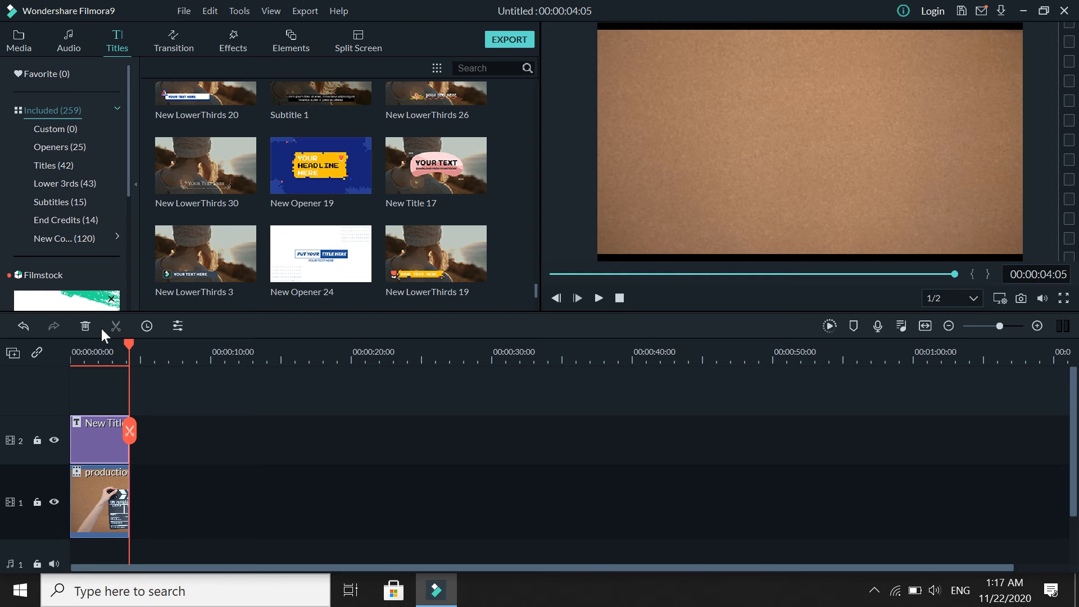
# Replace New Title 17 with New Title 32 on track 2, trim it to the video clip's end, and preview it
pyautogui.click(86, 326)
pyautogui.scroll(-3, 315, 169)
pyautogui.scroll(-3, 315, 170)
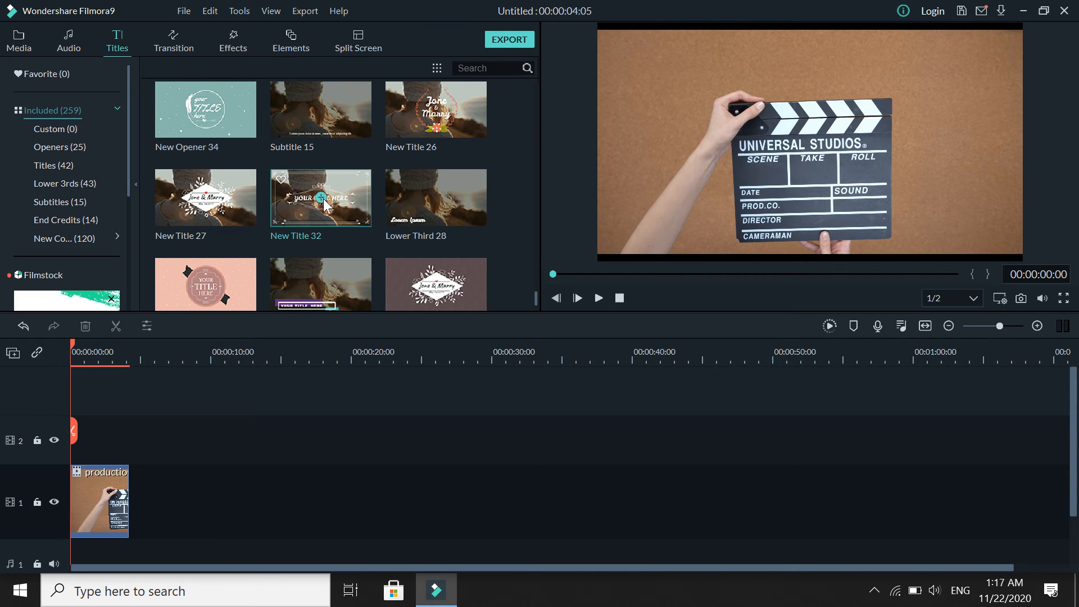
pyautogui.click(321, 198)
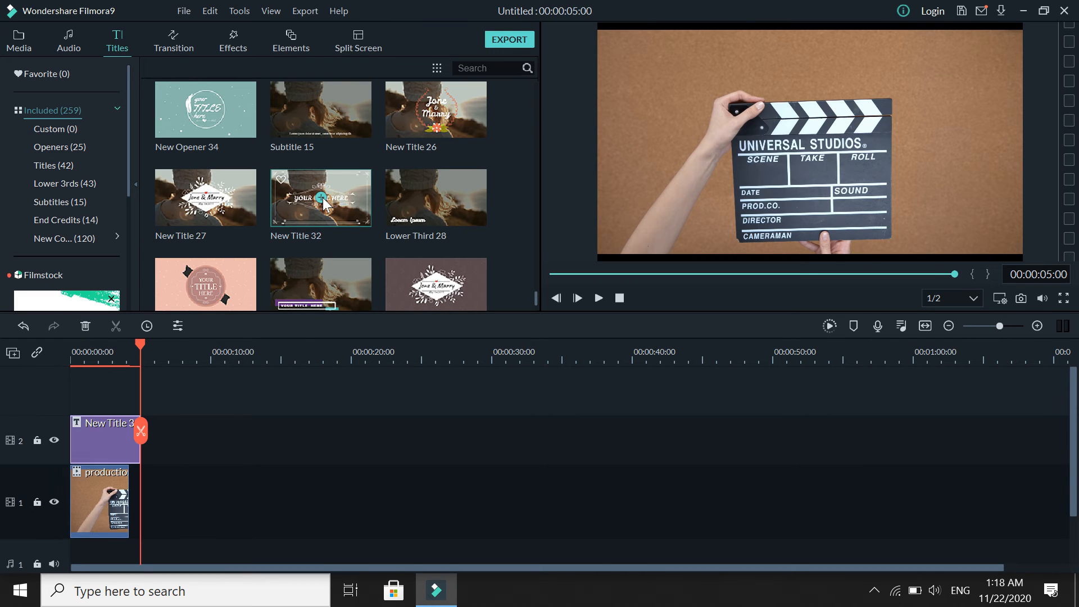
pyautogui.moveTo(141, 454); pyautogui.dragTo(129, 454)
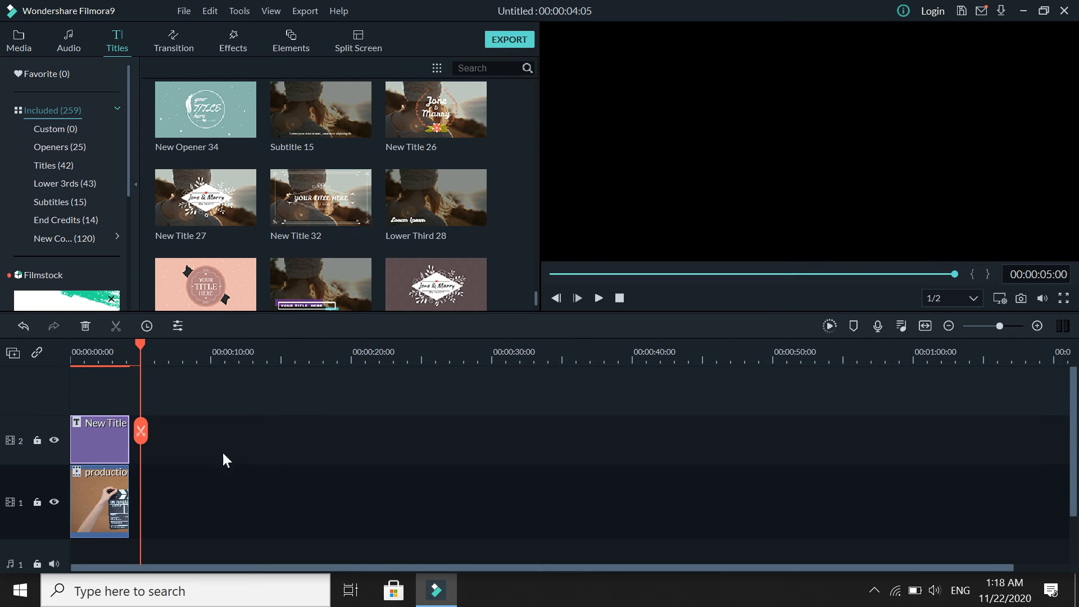
pyautogui.press('space')
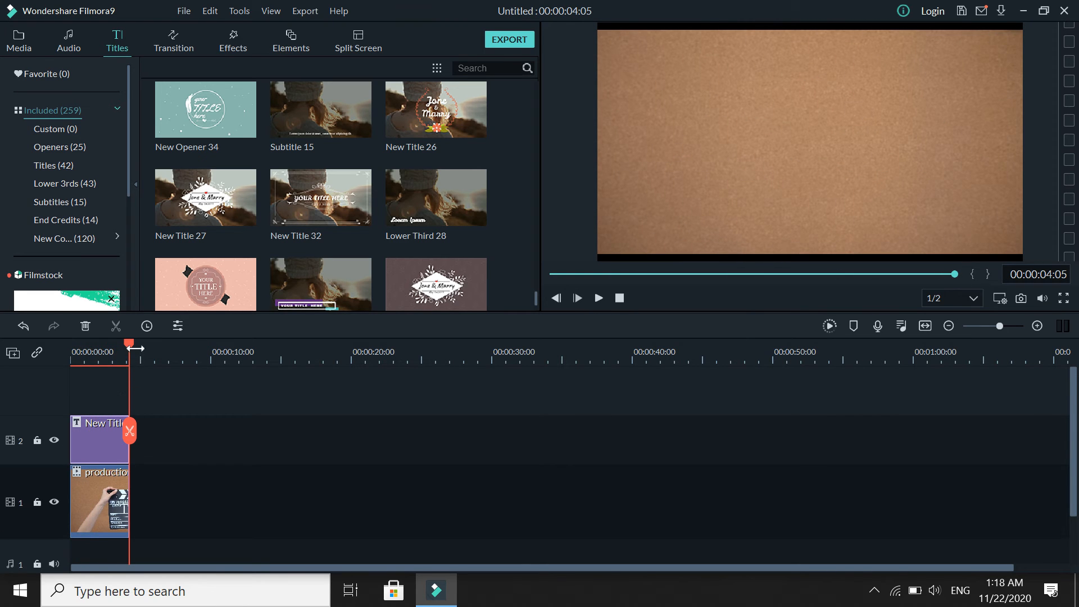
# Move the playhead to 00:00:02:23 and replace the main text of New Title 32 with "Vlog 70"
pyautogui.moveTo(129, 346); pyautogui.dragTo(112, 348)
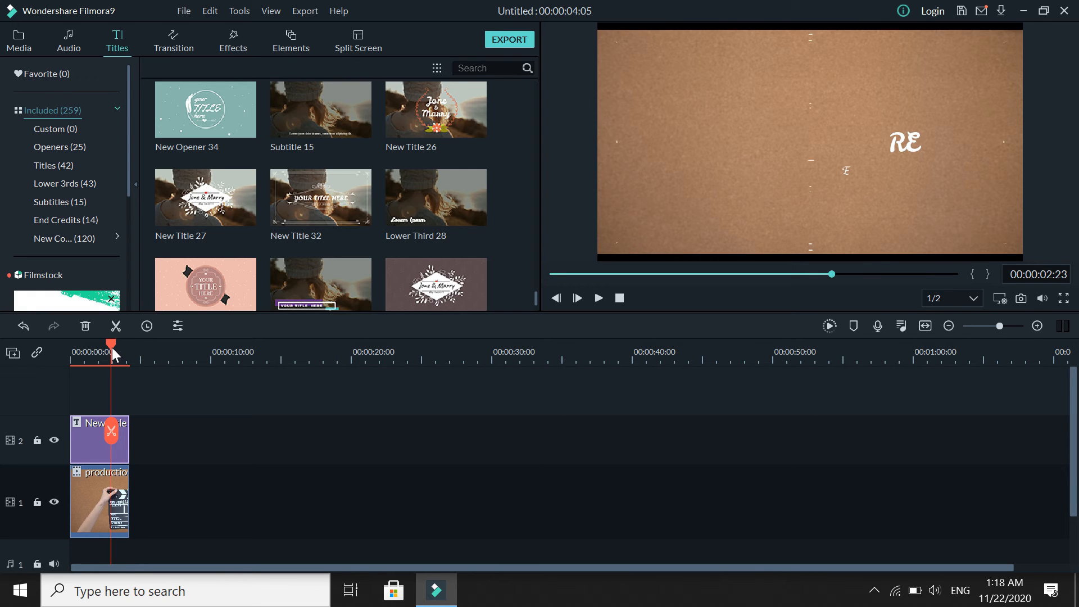
pyautogui.rightClick(91, 437)
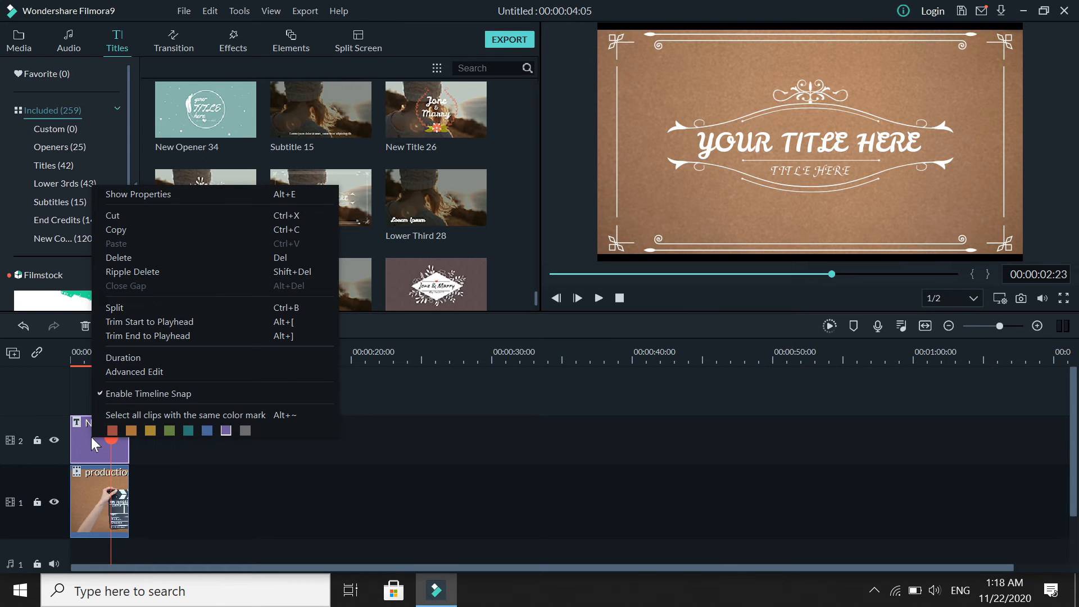
pyautogui.click(289, 455)
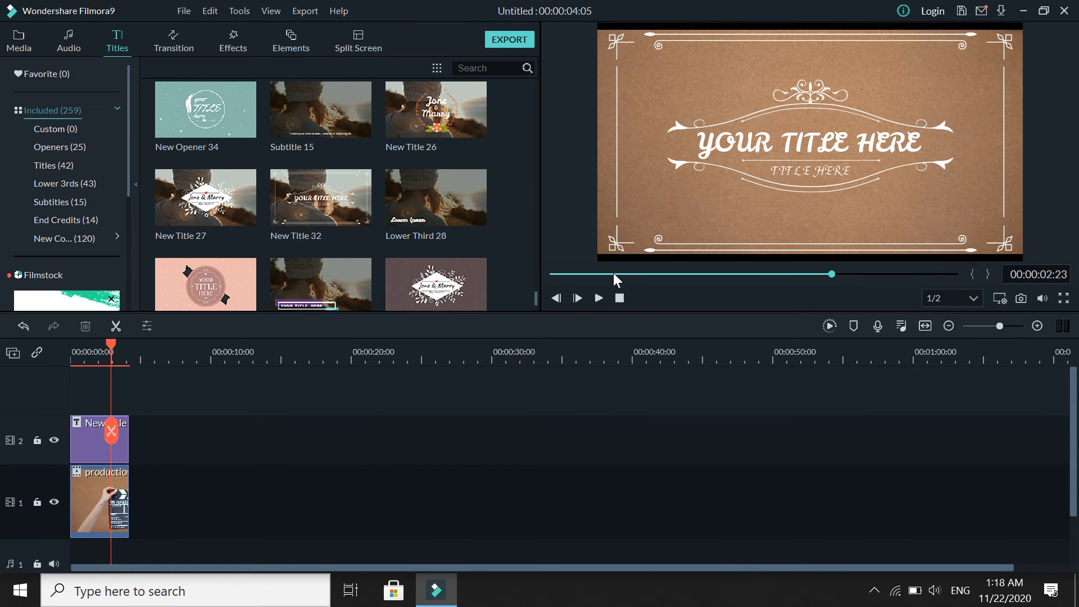
pyautogui.click(800, 147)
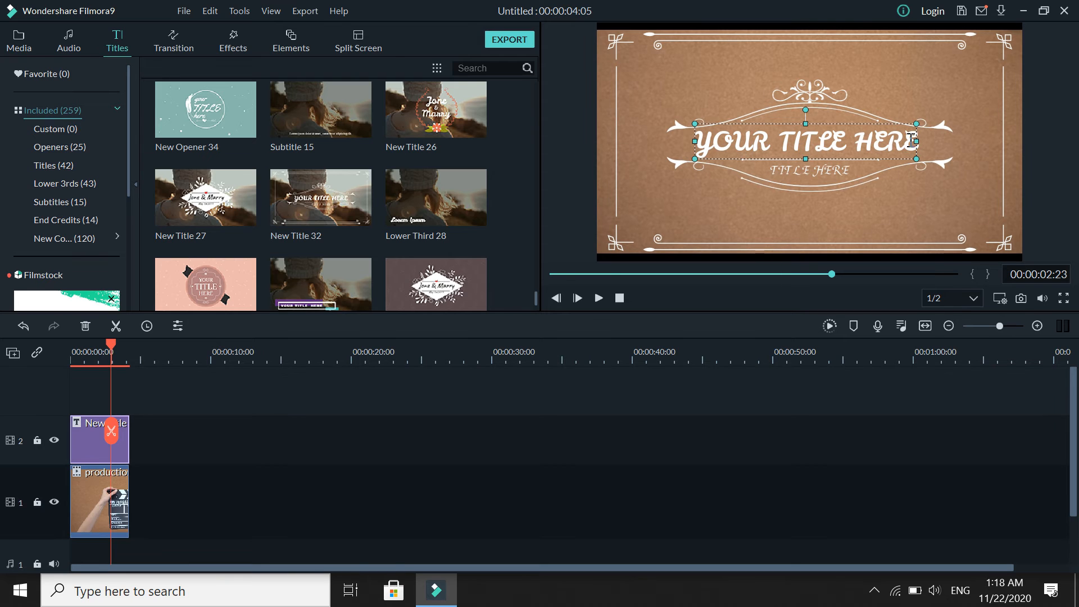
pyautogui.doubleClick(849, 239)
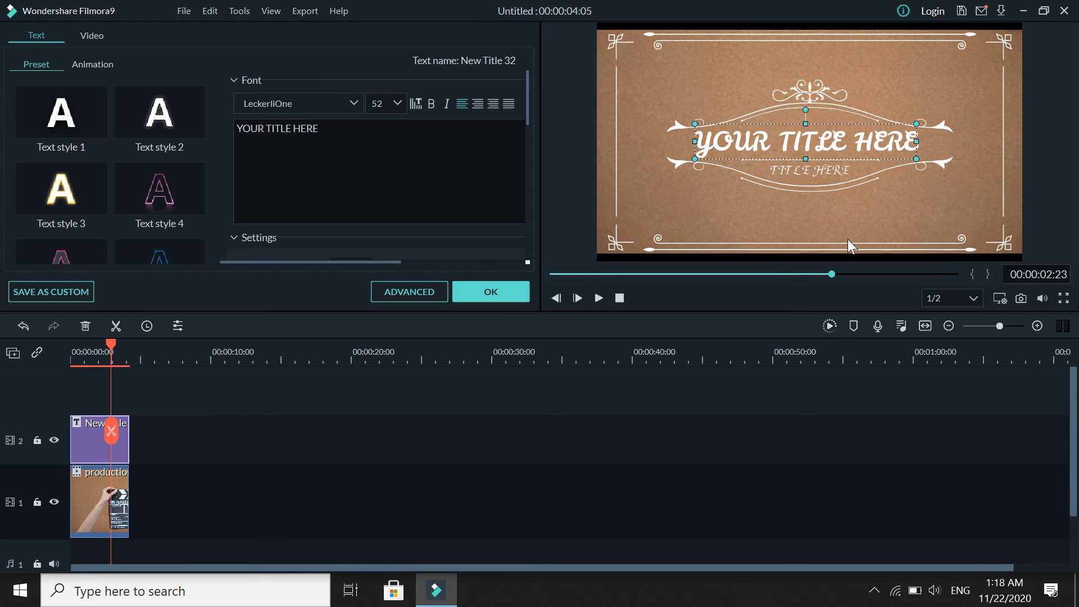
pyautogui.press('BackSpace')
pyautogui.press('BackSpace')
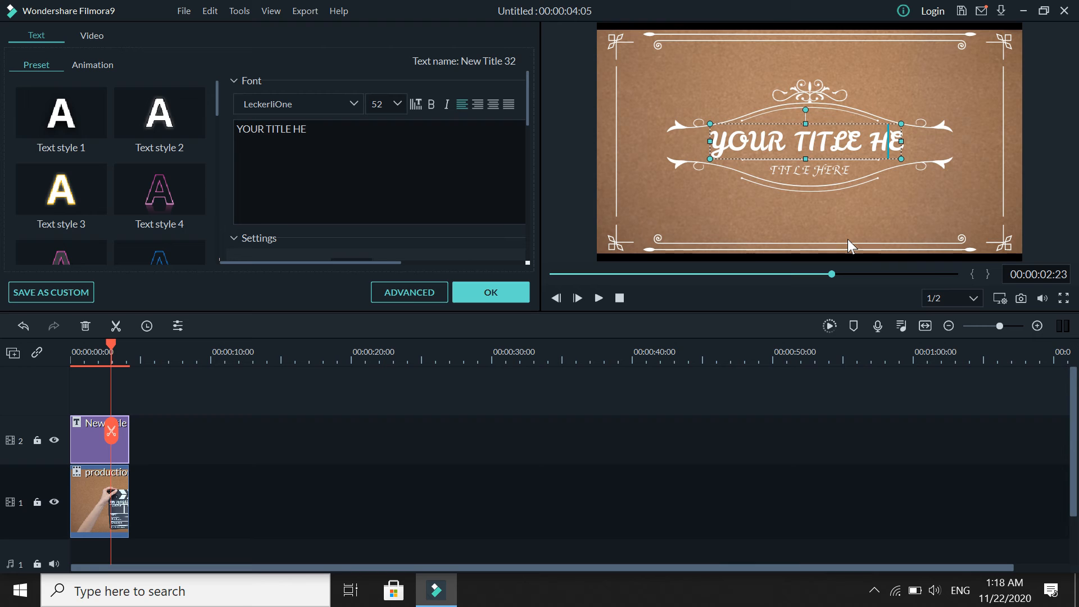
pyautogui.click(405, 180)
pyautogui.hotkey('ctrl', 'a')
pyautogui.press('BackSpace')
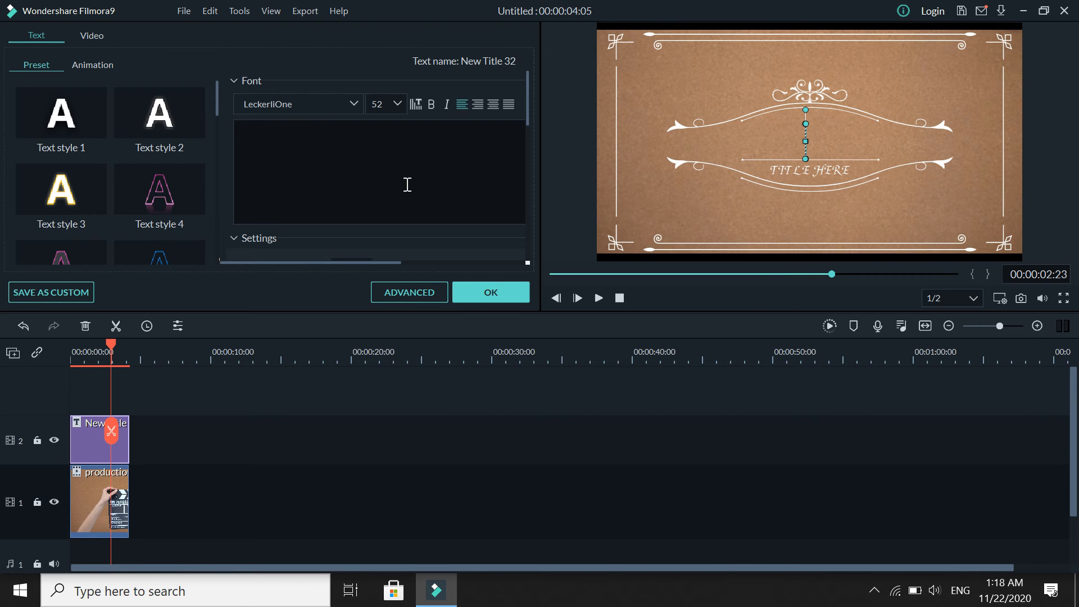
pyautogui.write('V')
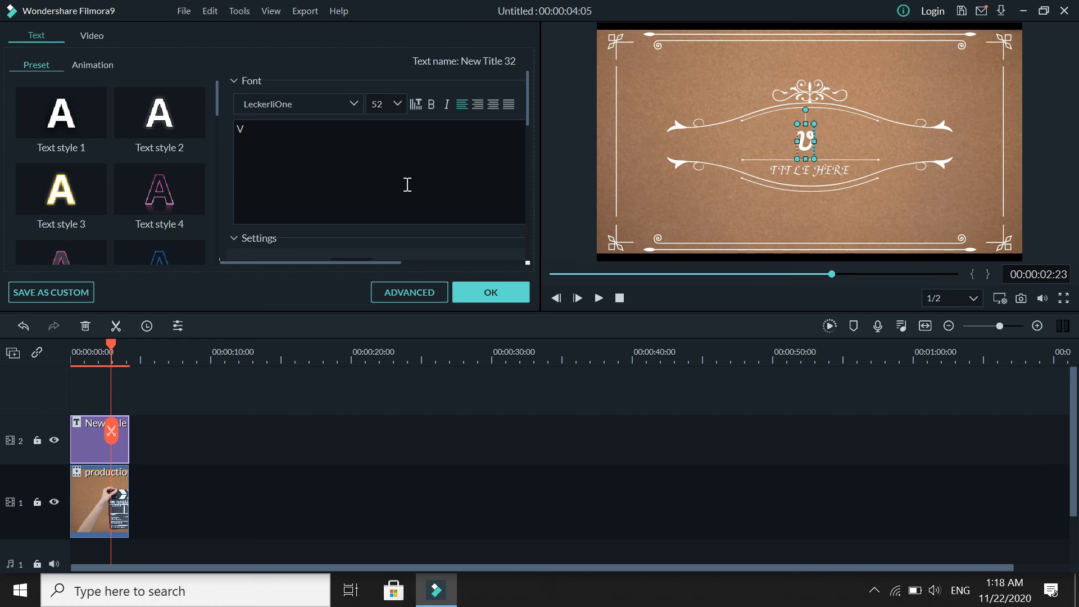
pyautogui.write('log 70')
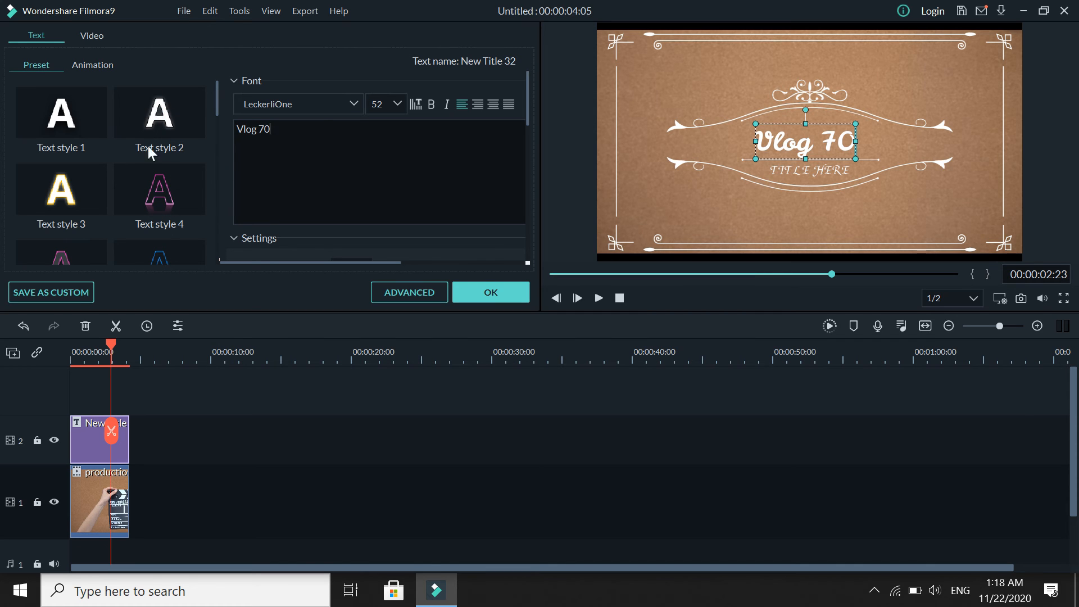
# Try Text style 20 on the "Vlog 70" text, settle on Text style 18, and confirm the edit
pyautogui.scroll(-10, 105, 198)
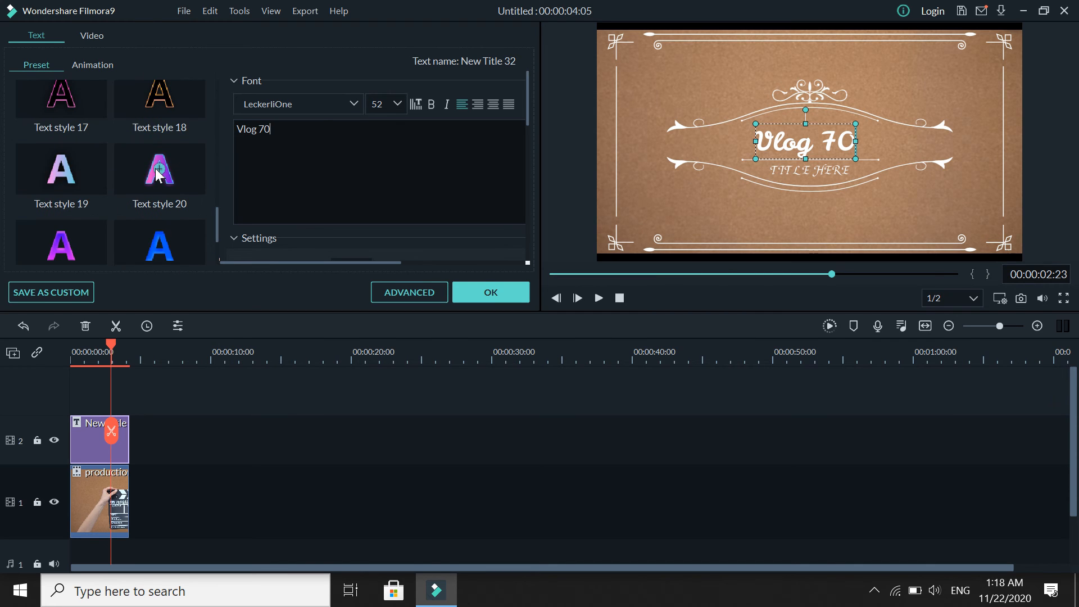
pyautogui.click(159, 175)
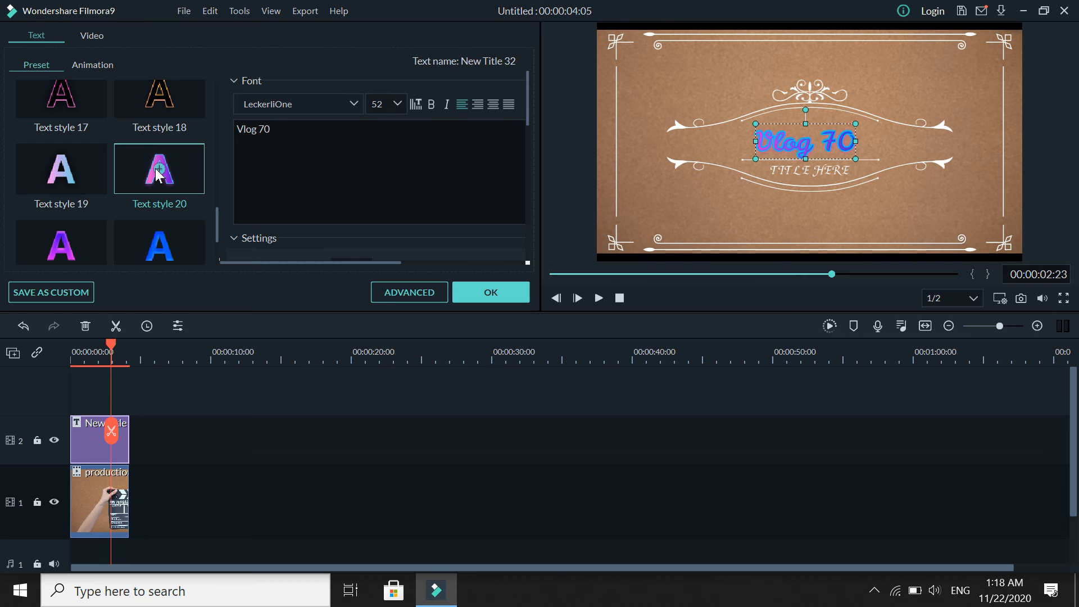
pyautogui.click(159, 97)
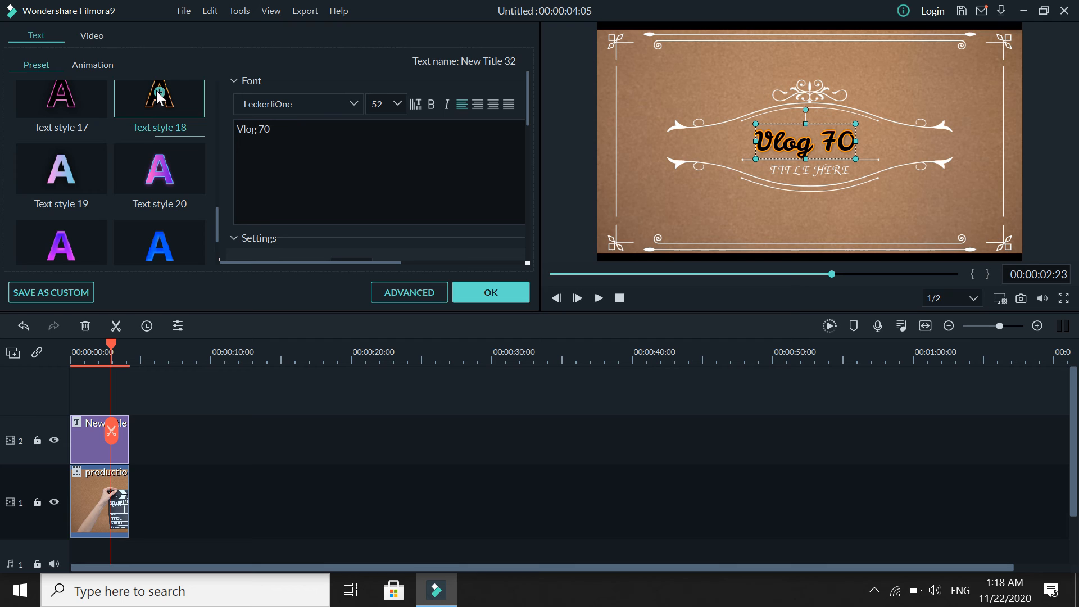
pyautogui.scroll(-2, 133, 129)
pyautogui.scroll(12, 132, 127)
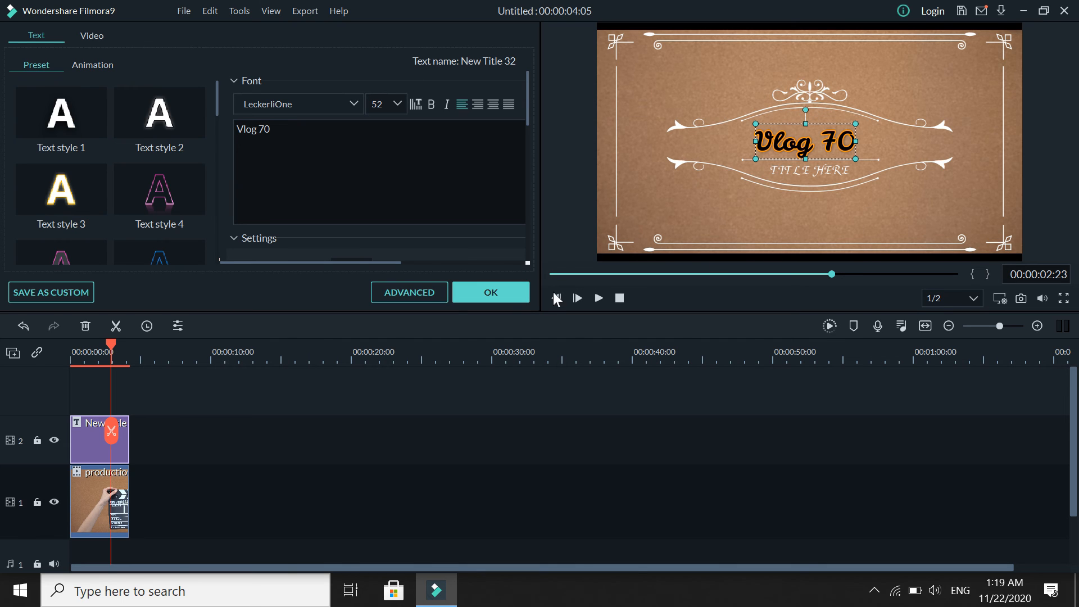
pyautogui.click(512, 292)
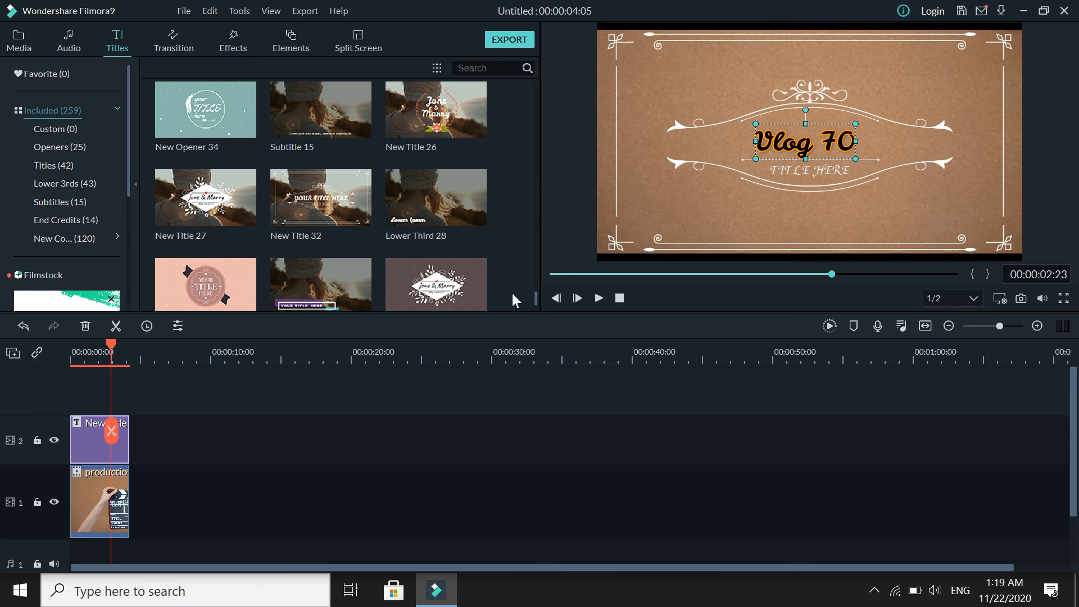
# Replace the smaller "TITLE HERE" line beneath "Vlog 70" with "my world"
pyautogui.click(791, 167)
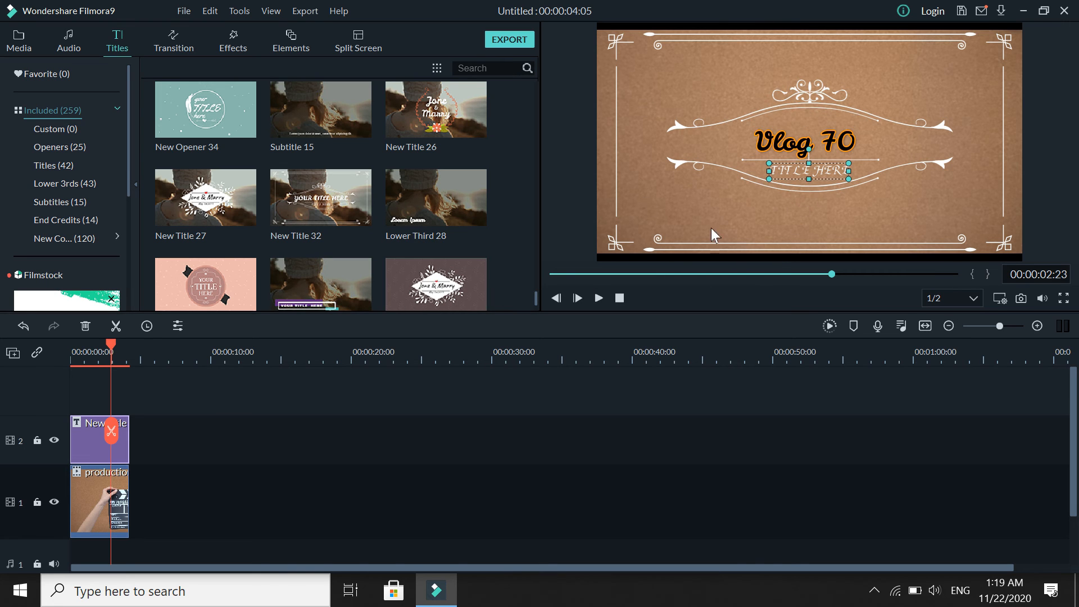
pyautogui.doubleClick(836, 172)
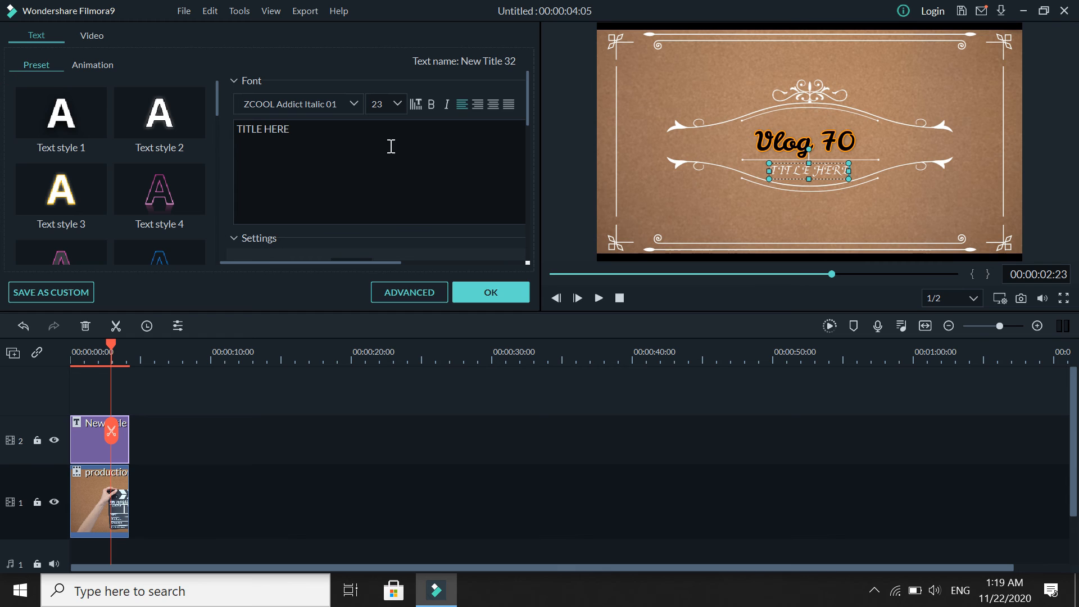
pyautogui.click(333, 131)
pyautogui.press('BackSpace')
pyautogui.press('BackSpace')
pyautogui.press('BackSpace')
pyautogui.press('BackSpace')
pyautogui.press('BackSpace')
pyautogui.press('BackSpace')
pyautogui.press('BackSpace')
pyautogui.press('BackSpace')
pyautogui.press('BackSpace')
pyautogui.press('BackSpace')
pyautogui.write('my')
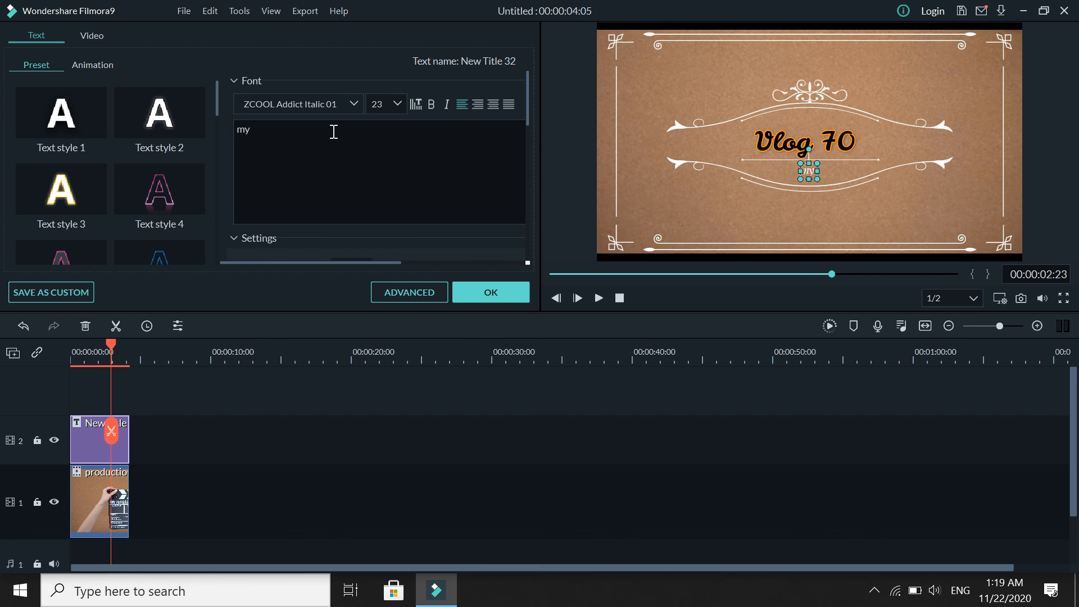
pyautogui.write(' world')
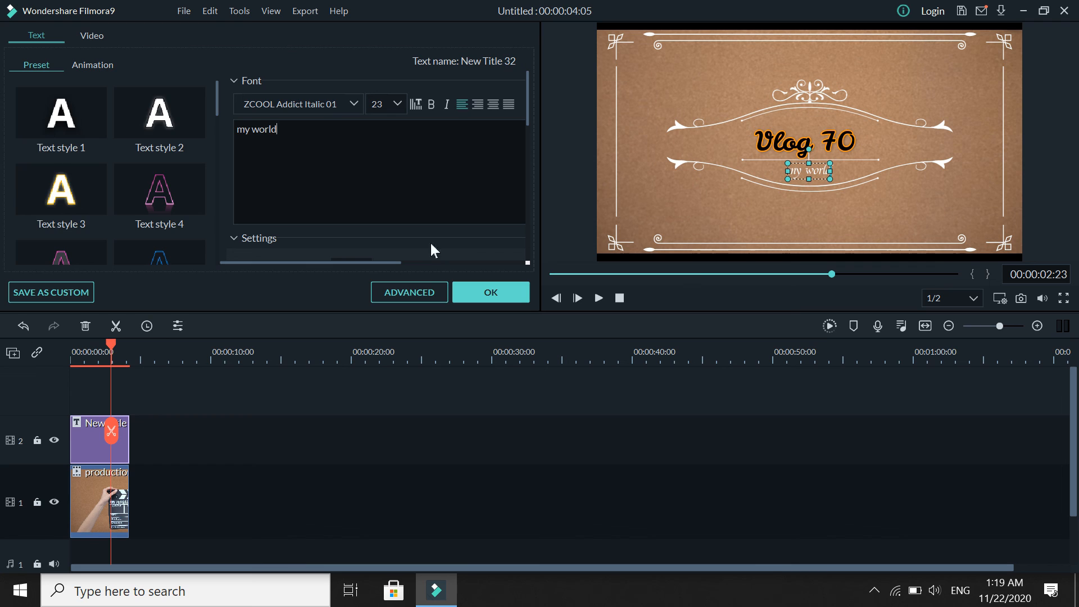
# Apply Text style 18 to the "my world" line, confirm the edit, and deselect the title
pyautogui.scroll(-9, 83, 184)
pyautogui.scroll(3, 86, 187)
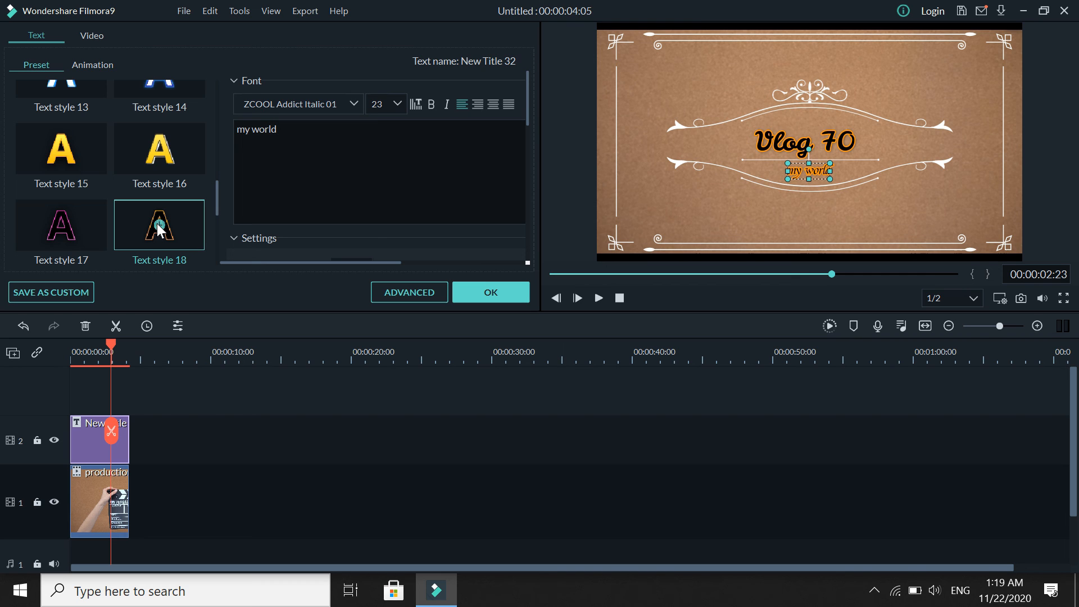
pyautogui.click(491, 290)
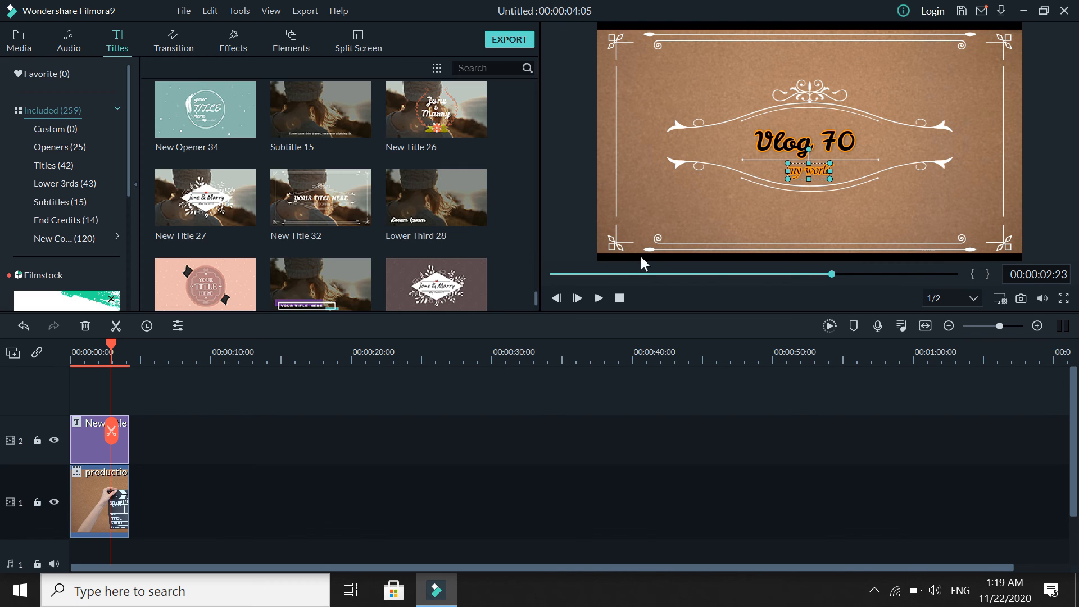
pyautogui.click(301, 469)
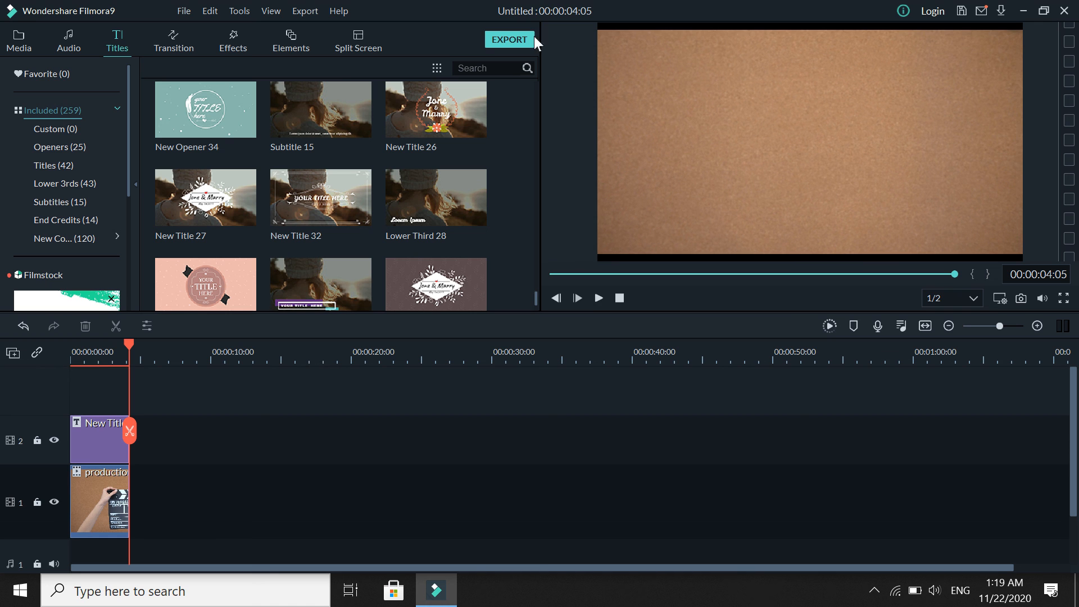
# Start a local MP4 export named My Video with the default settings, and abort it
pyautogui.hotkey('ctrl', 'e')
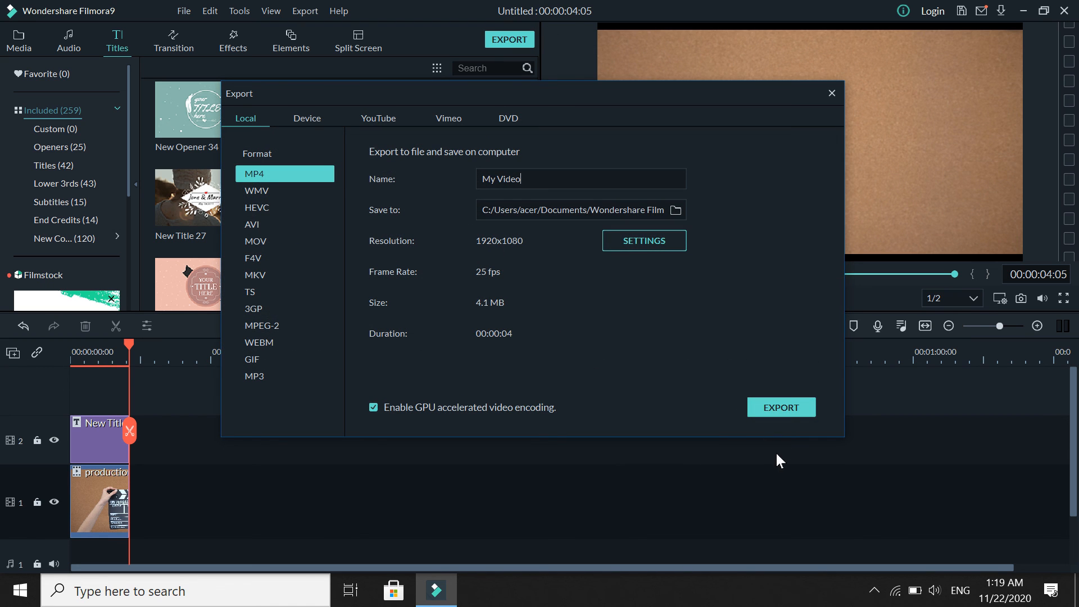
pyautogui.click(787, 411)
pyautogui.click(501, 347)
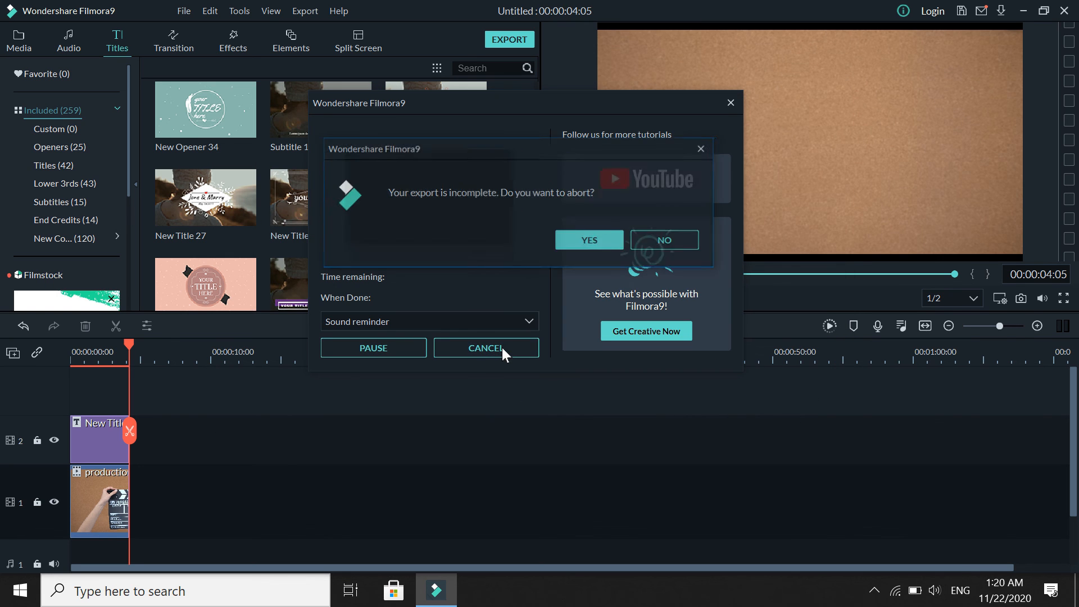
pyautogui.click(596, 248)
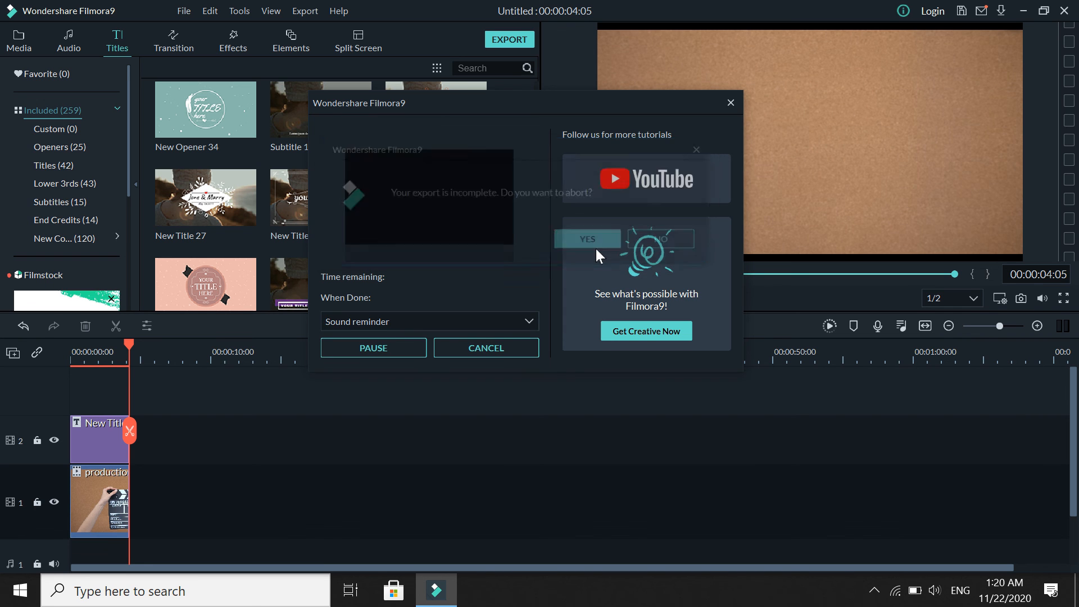
pyautogui.click(874, 590)
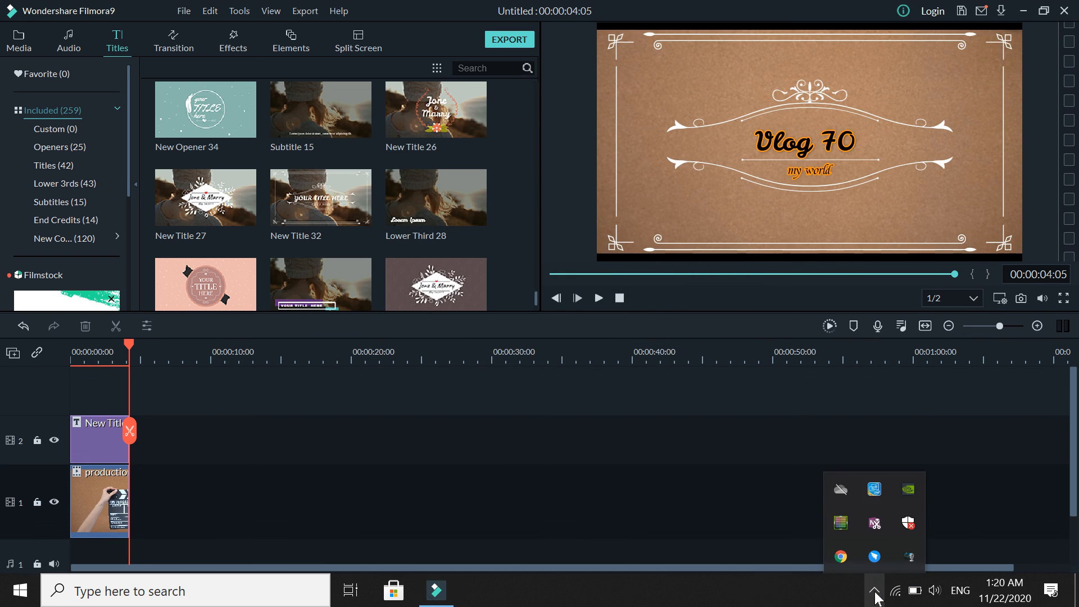
pyautogui.rightClick(902, 562)
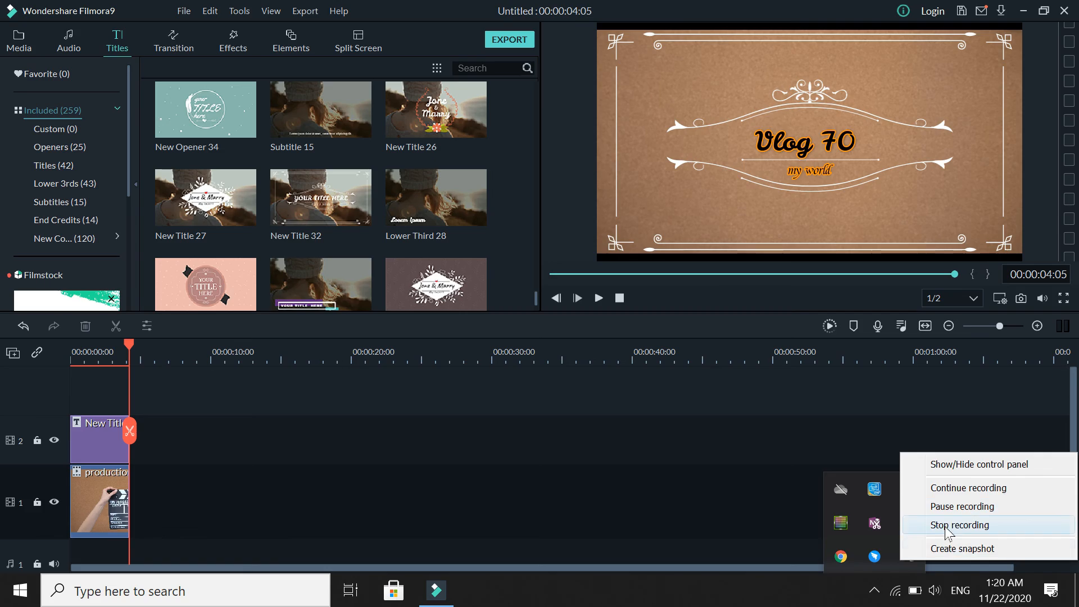